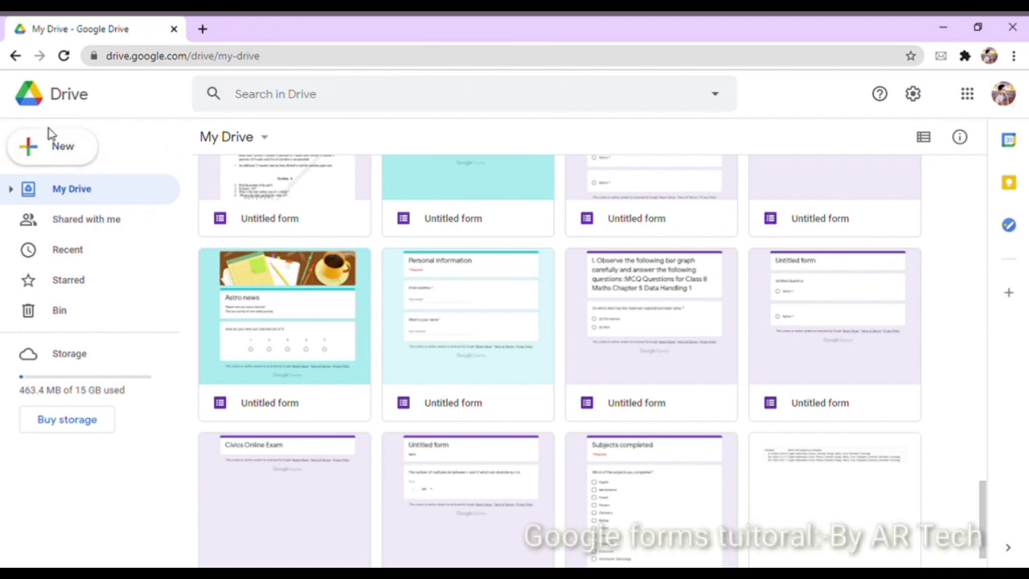
Create a new blank Google Form from Drive's New menu and select its title
left_click(64, 150)
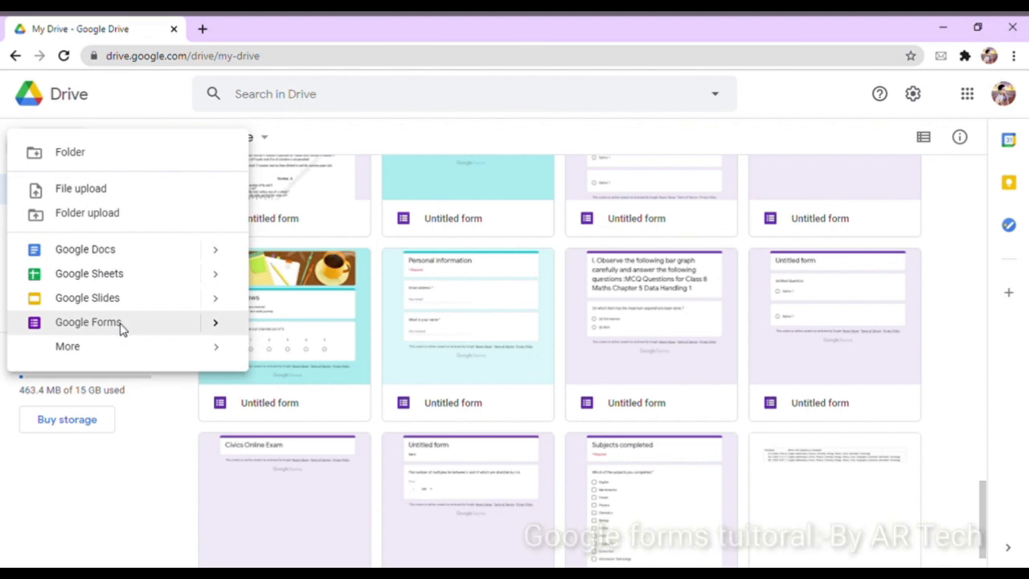
left_click(89, 321)
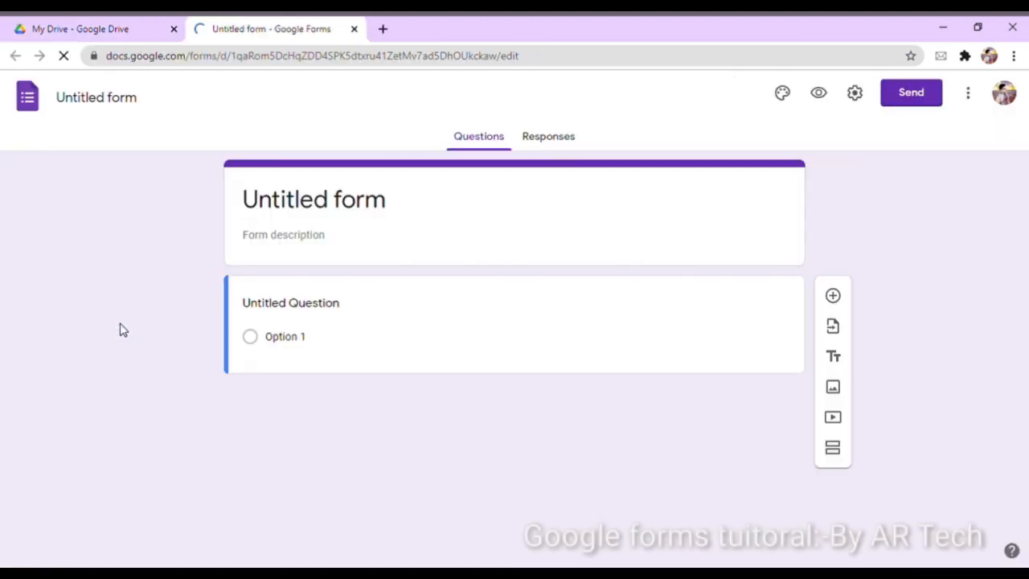
left_click(437, 218)
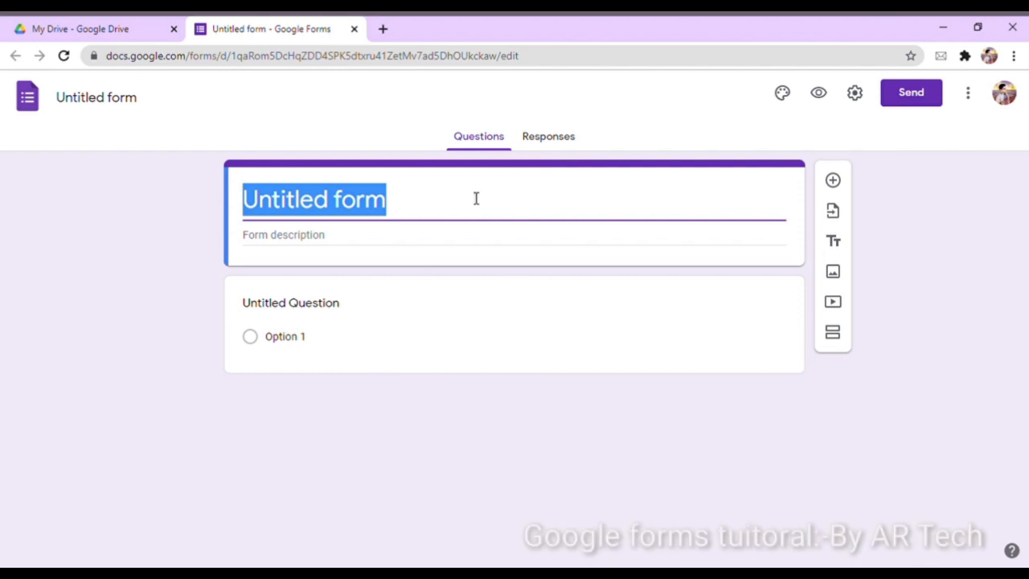
Title the form 'Sample paper' and rename the file to 'Sample paper' too
key("BackSpace")
type("Sample paper")
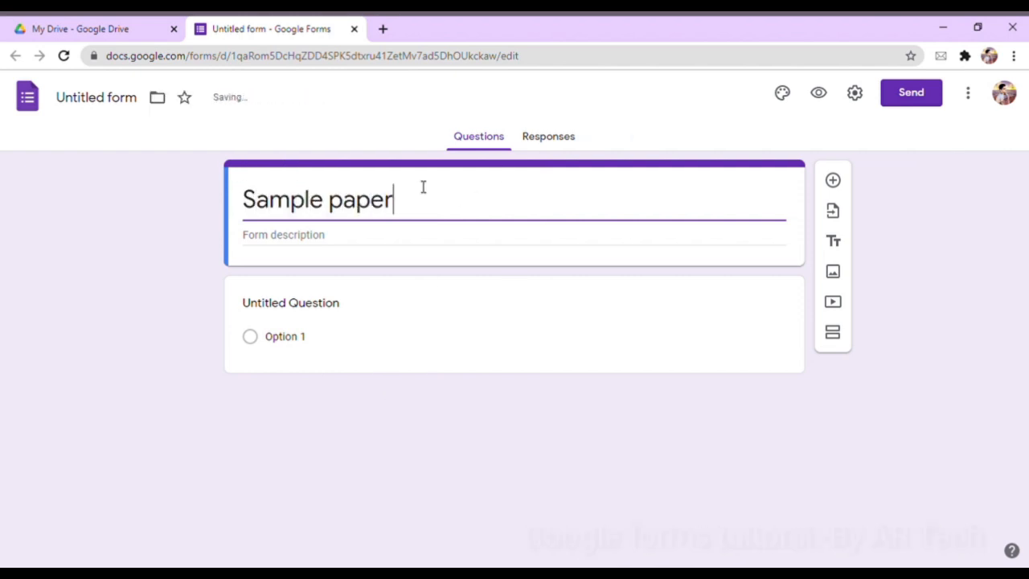
left_click(138, 103)
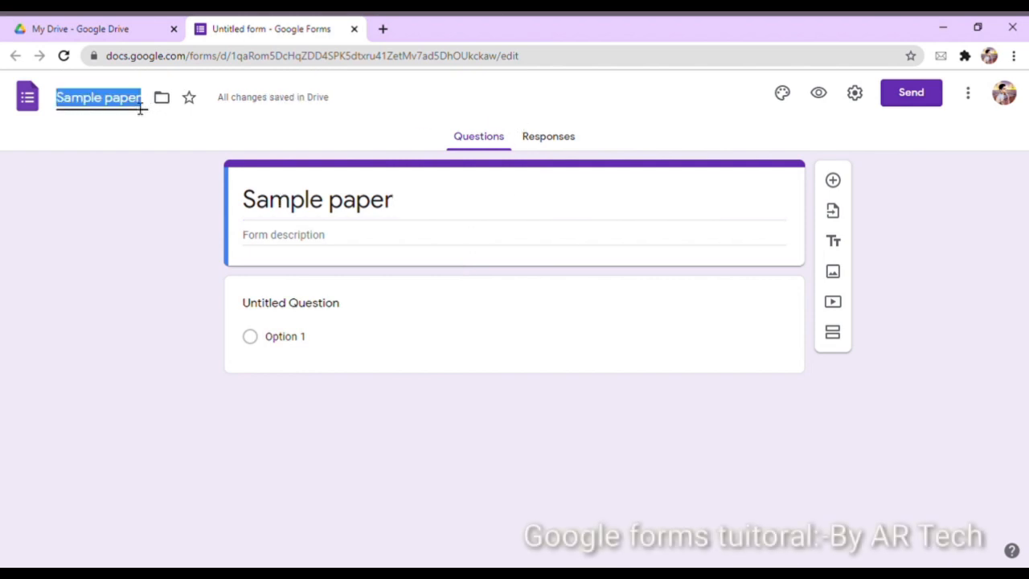
left_click(154, 165)
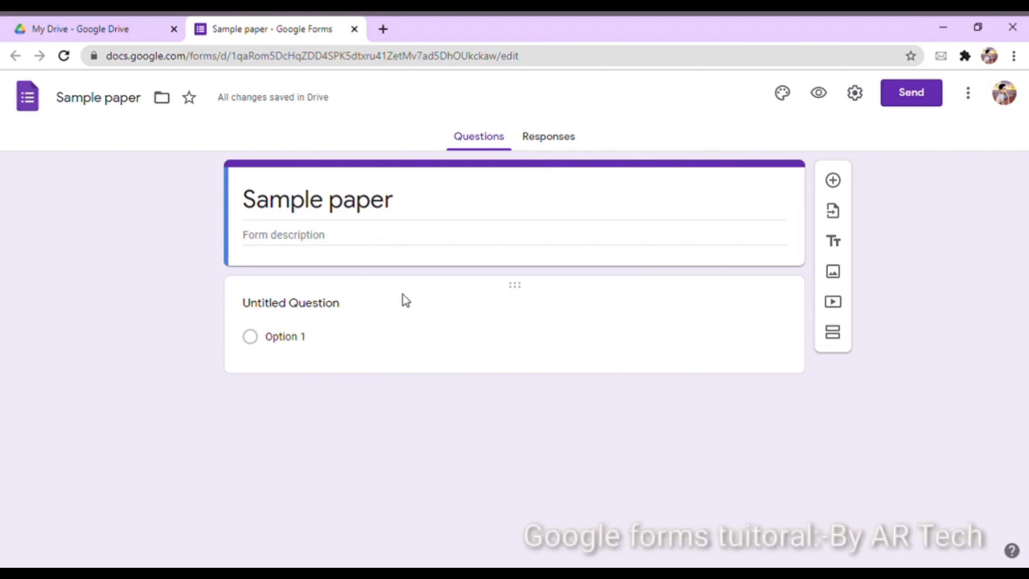
Switch on 'Make this a quiz' with marks released immediately, and save the settings
left_click(853, 94)
left_click(654, 172)
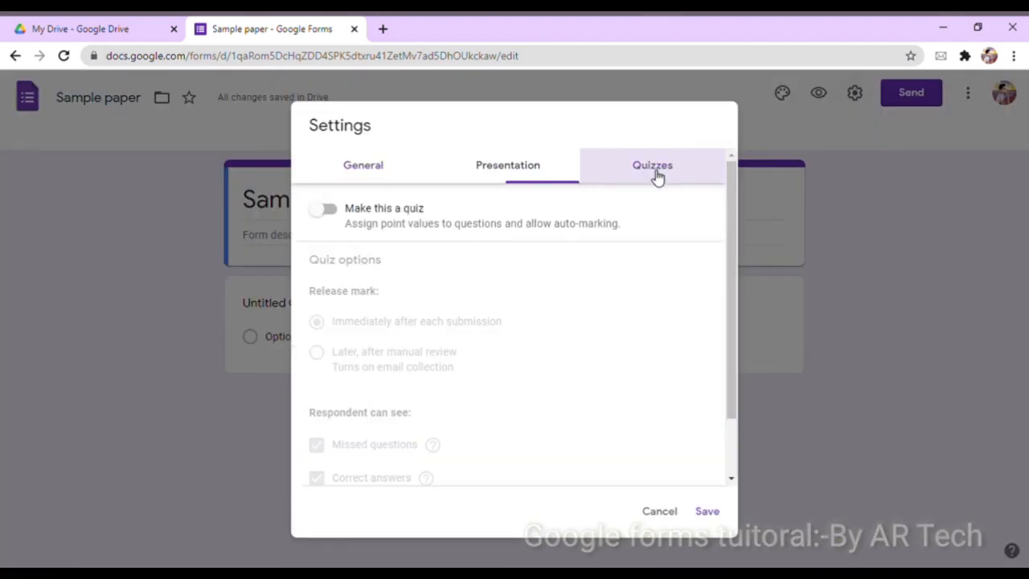
left_click(328, 210)
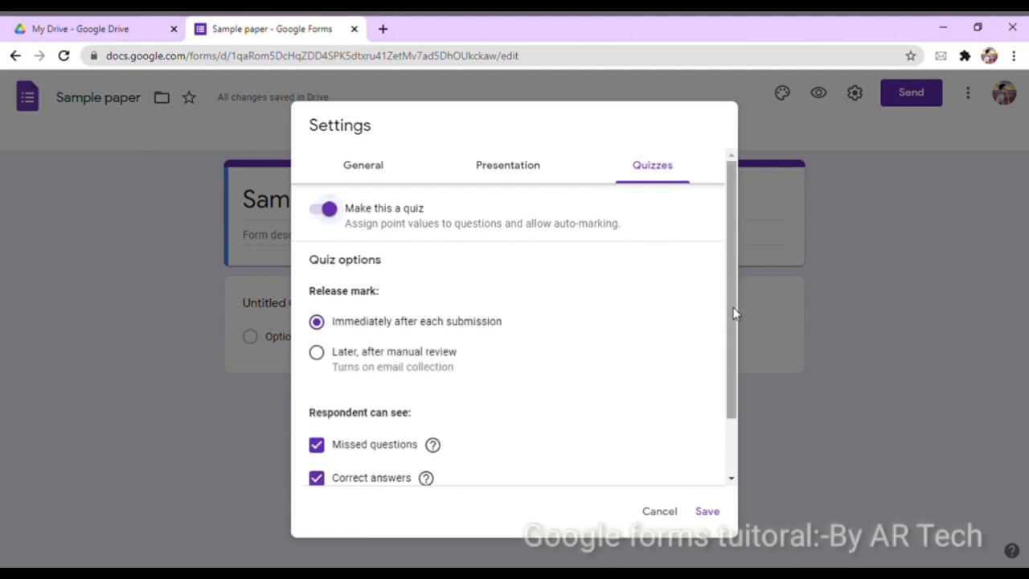
left_click_drag(732, 309, 734, 377)
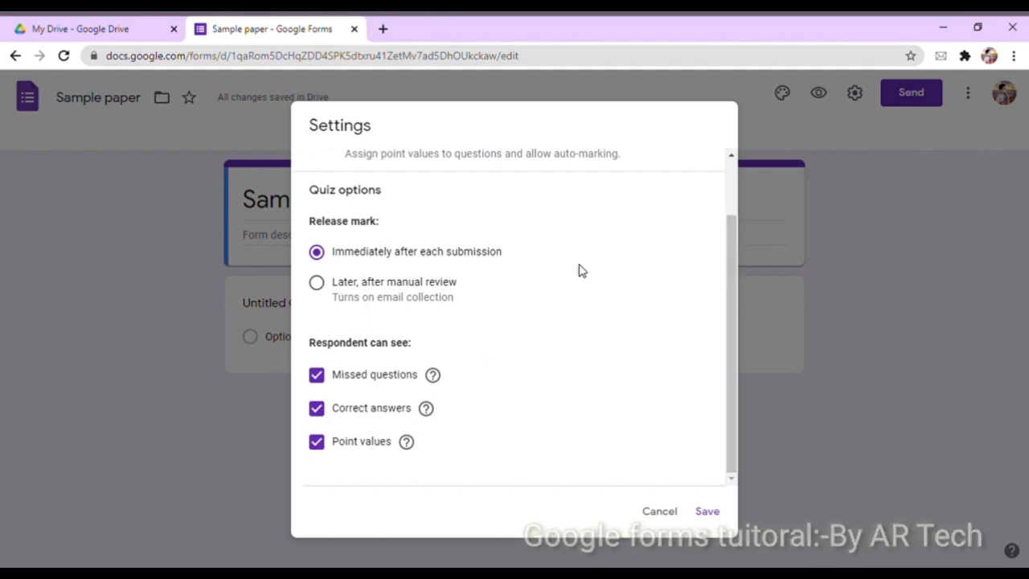
left_click_drag(727, 330, 745, 237)
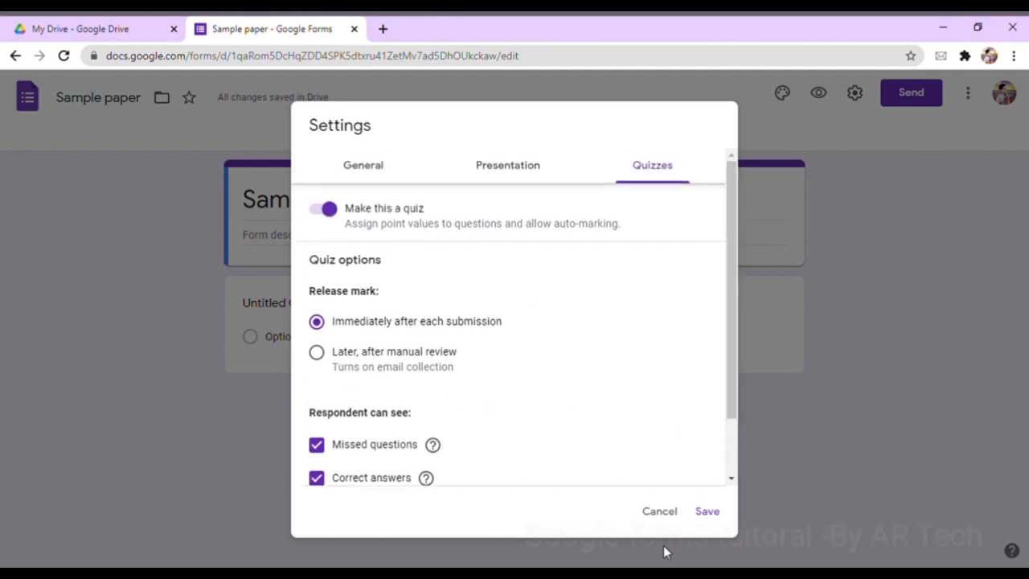
left_click(707, 512)
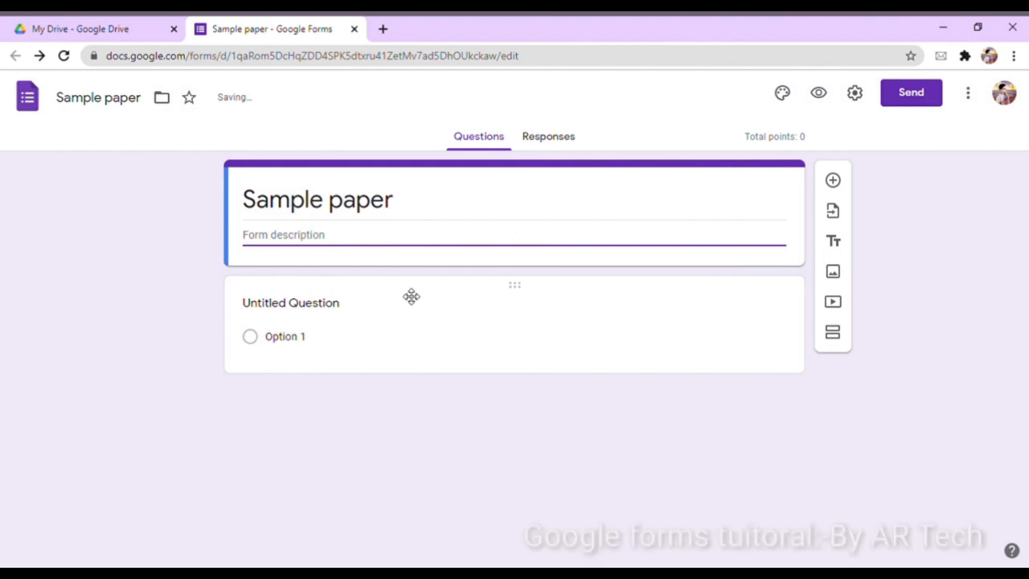
Write the first question 'what is 1x3' with options 3, 4, 5 and 6
left_click(397, 316)
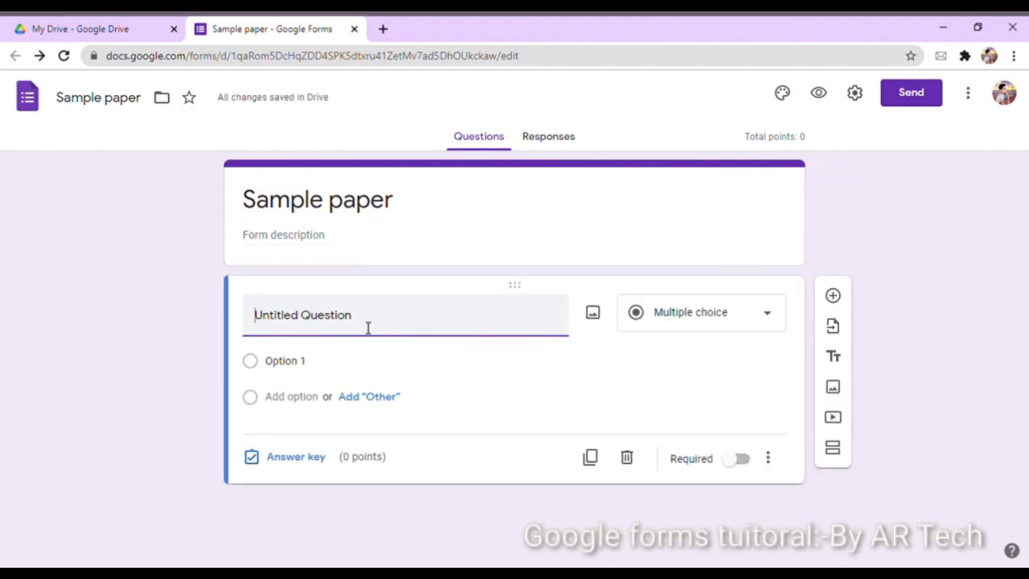
type("wh")
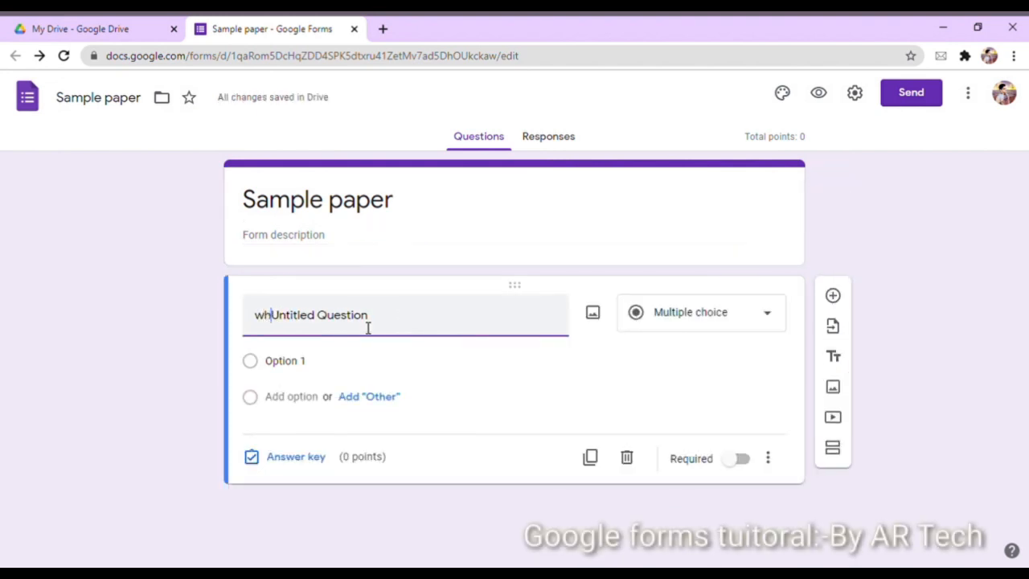
left_click_drag(368, 327, 51, 328)
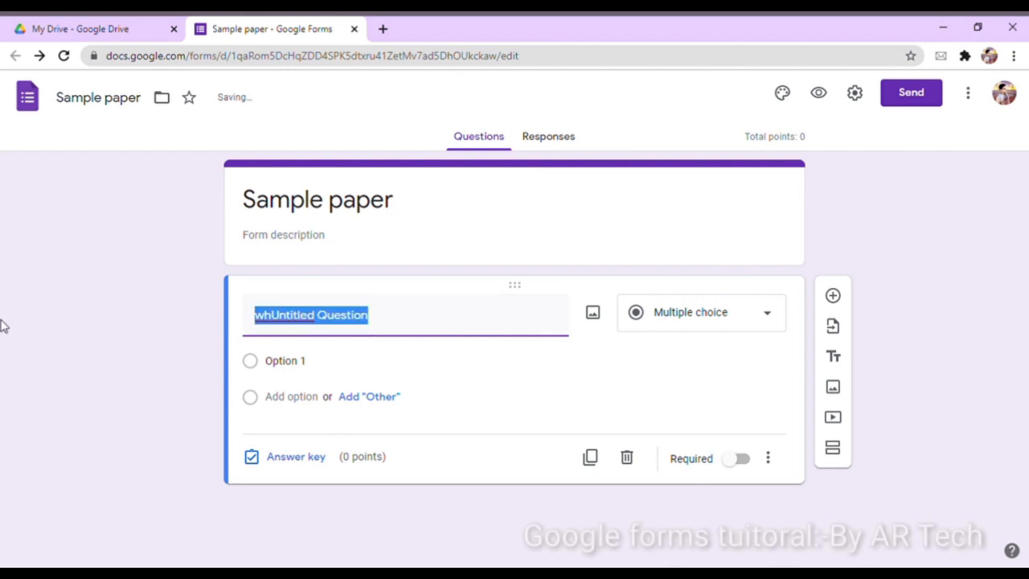
key("BackSpace")
type("what is")
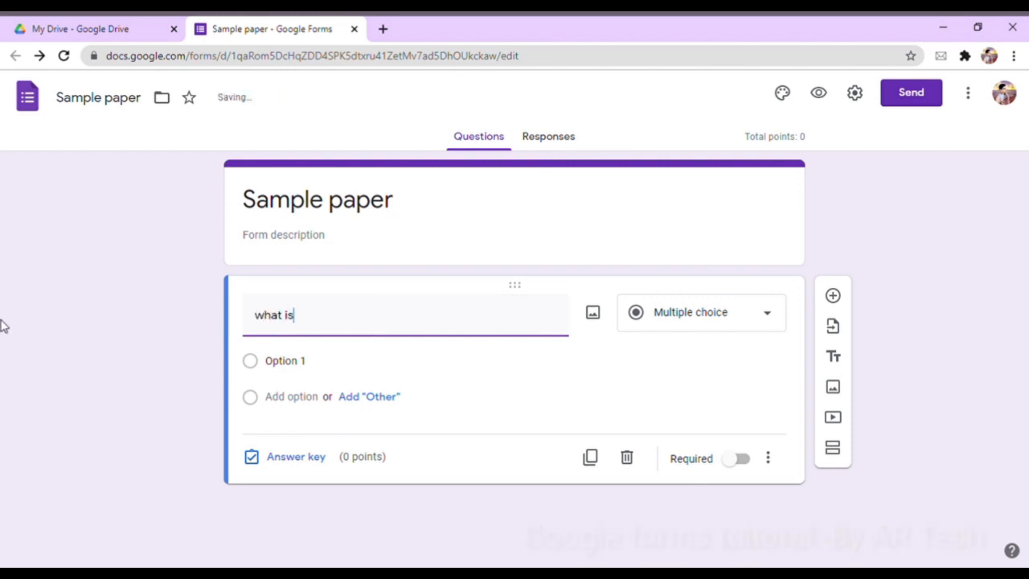
type(" 1x3")
left_click(362, 372)
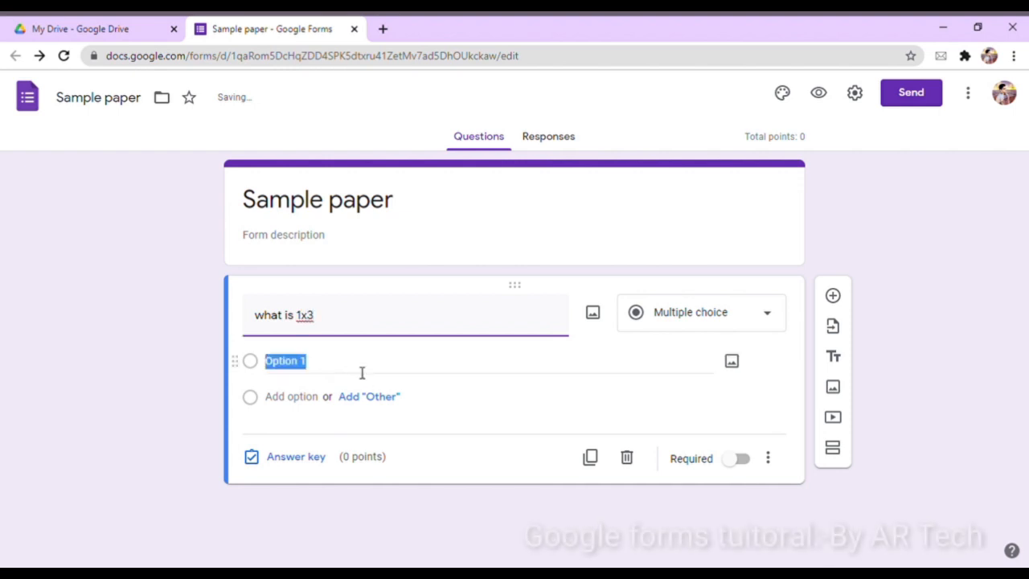
key("BackSpace")
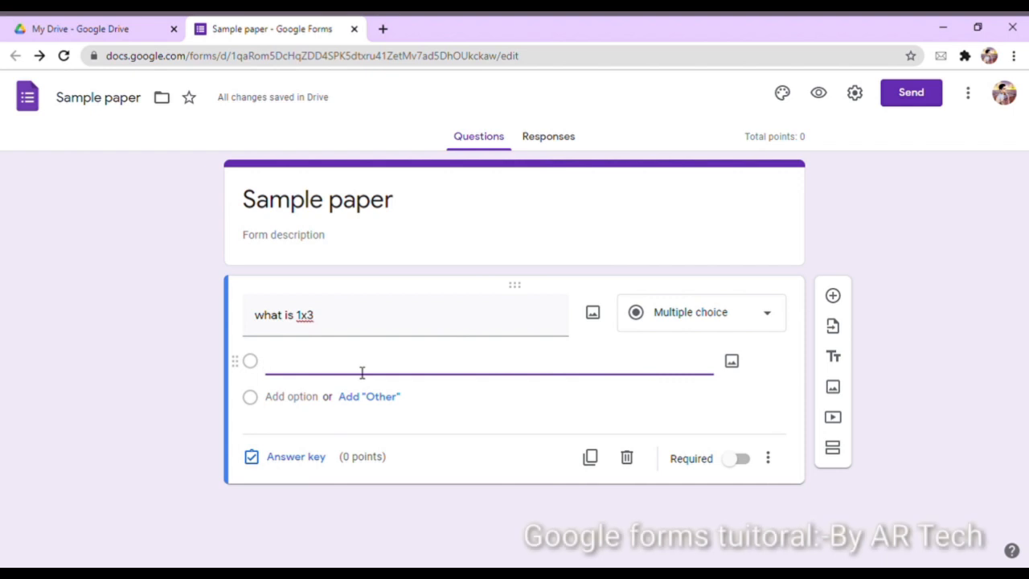
type("3")
key("Return")
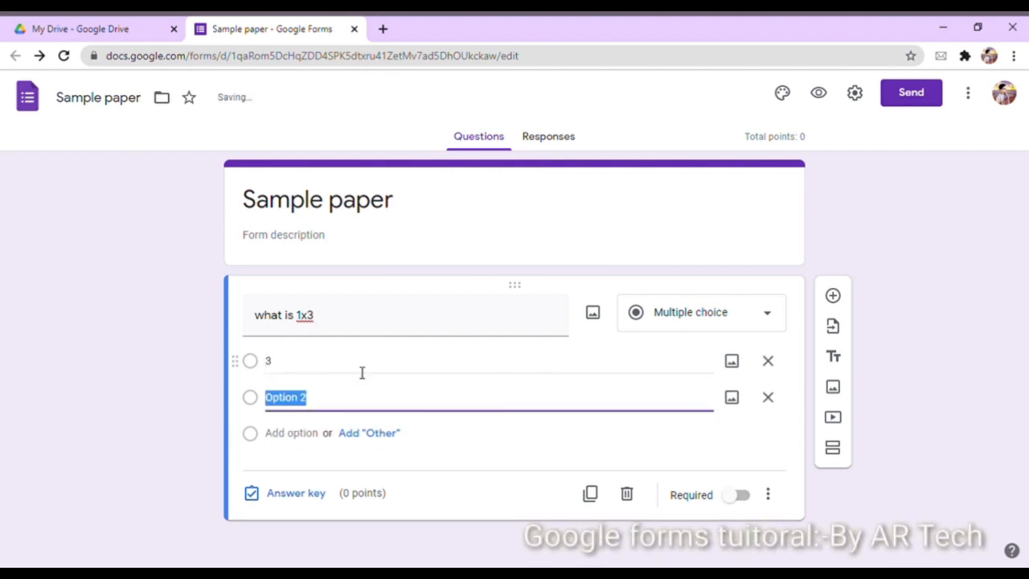
type("4")
key("Return")
type("5")
key("Return")
type("6")
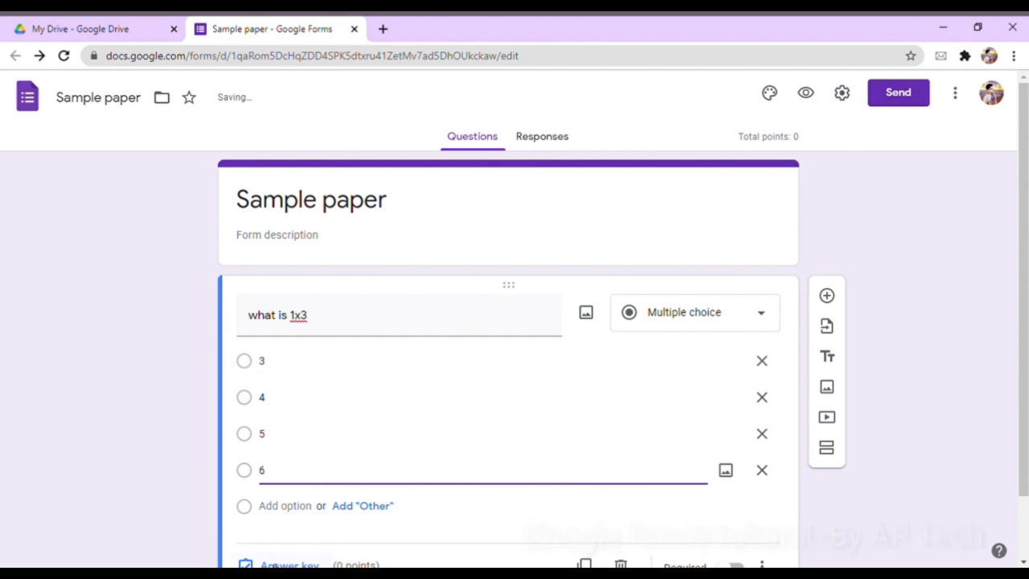
Mark 3 as the correct answer worth 1 point and make the question required
left_click(285, 565)
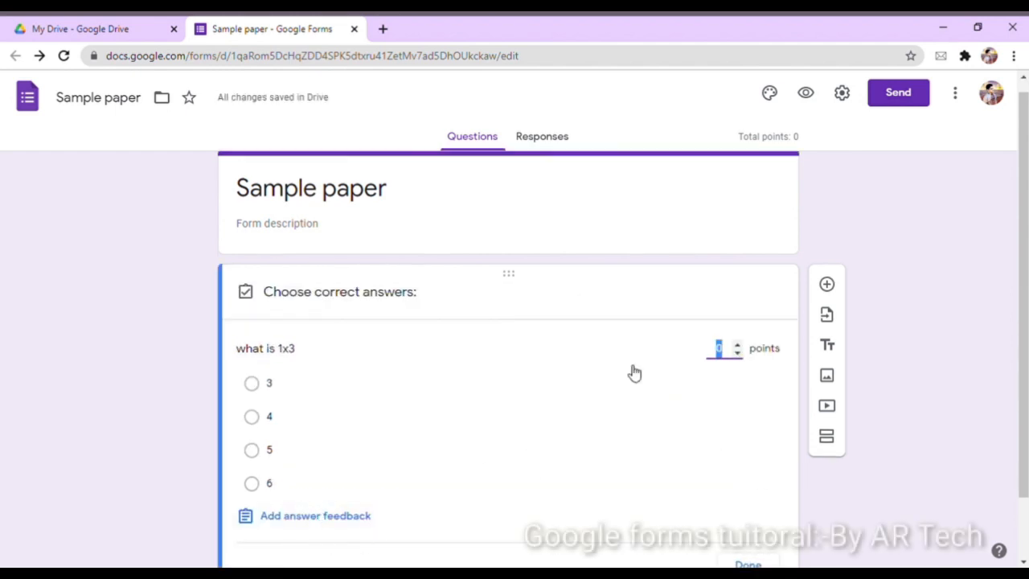
left_click(738, 344)
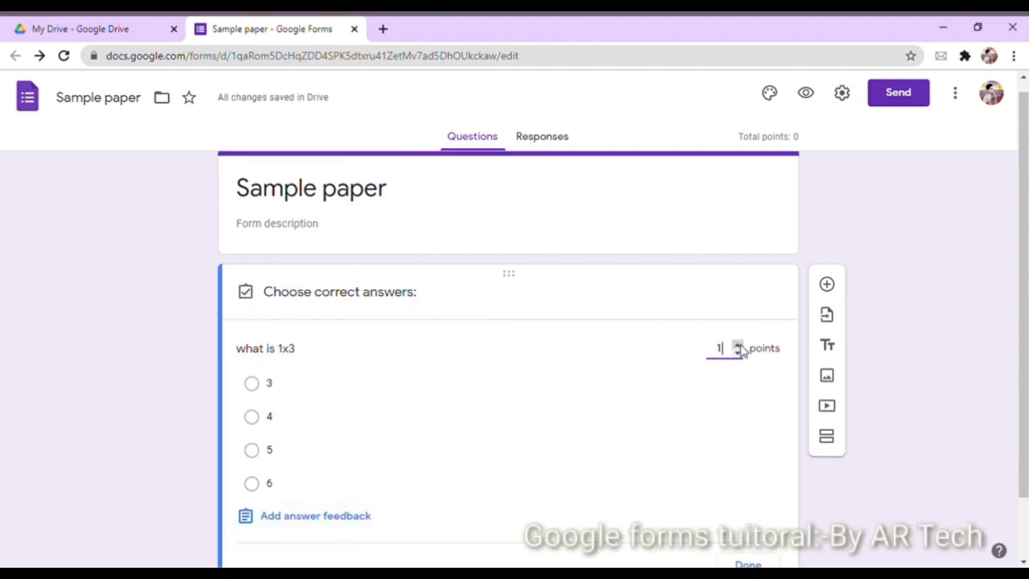
left_click(259, 394)
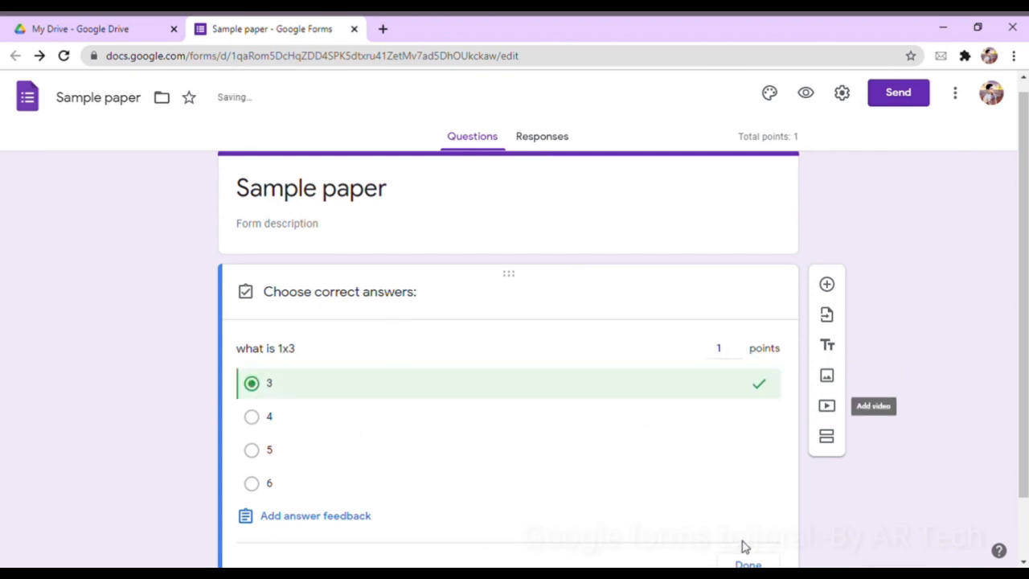
scroll(1020, 378, "down", 1)
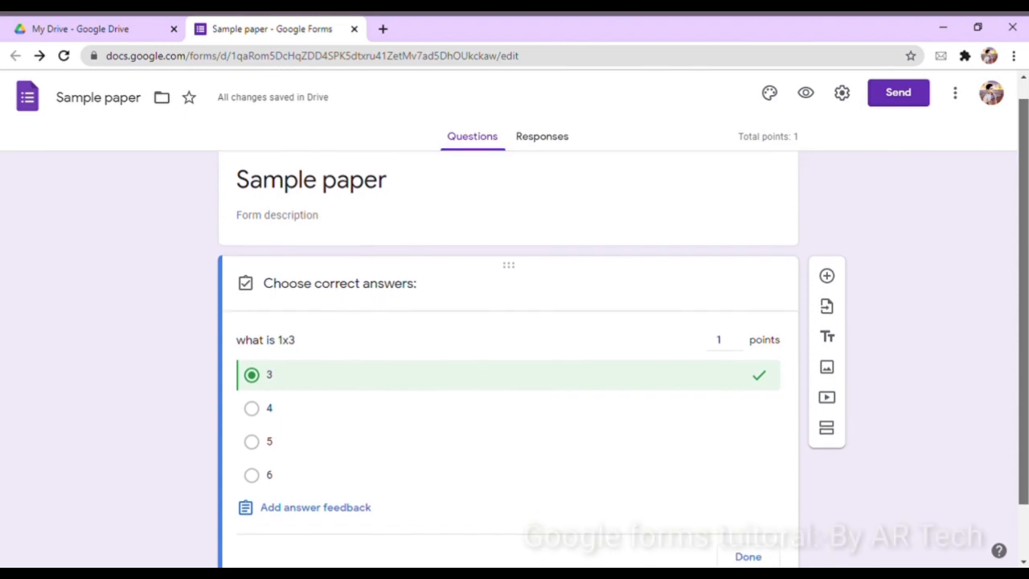
scroll(828, 528, "down", 1)
left_click(743, 540)
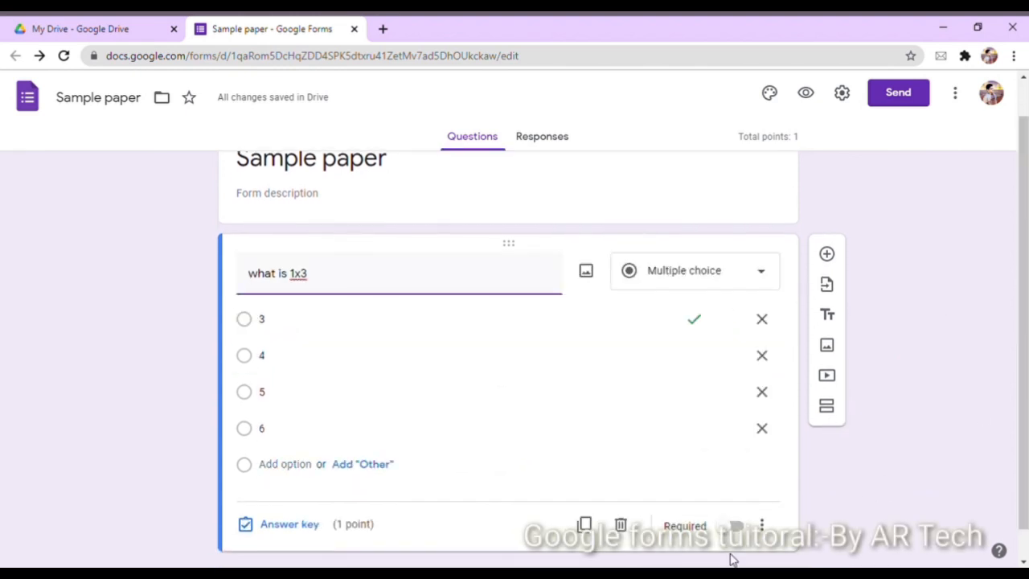
left_click(737, 527)
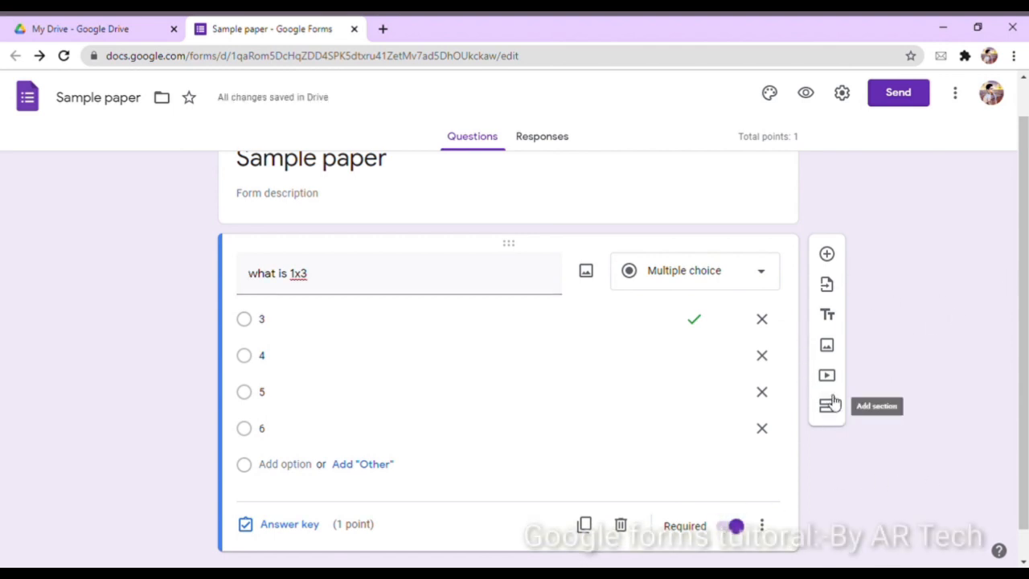
Add a second question titled 'what is 22 x 0'
left_click(828, 255)
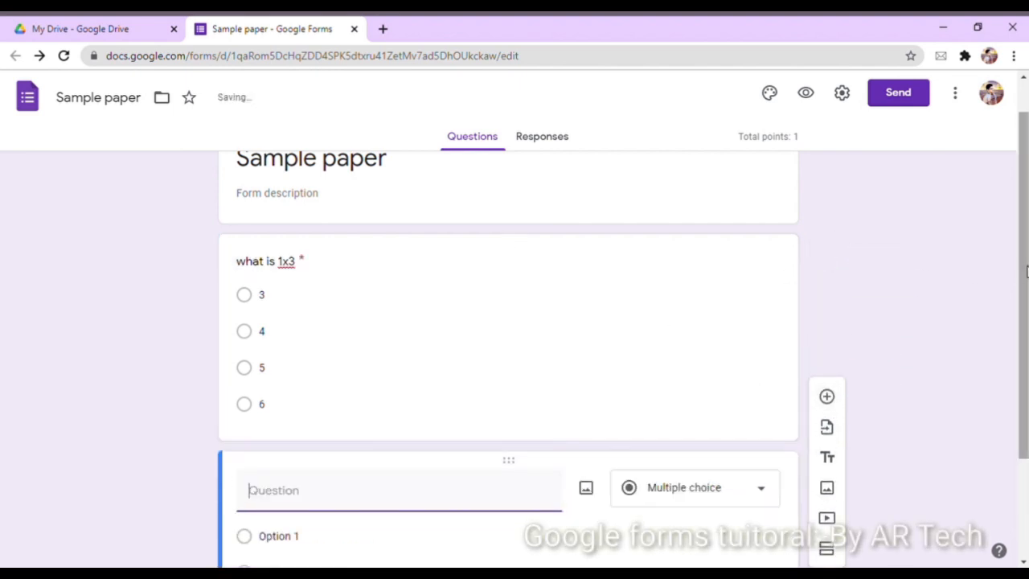
type("what is 22")
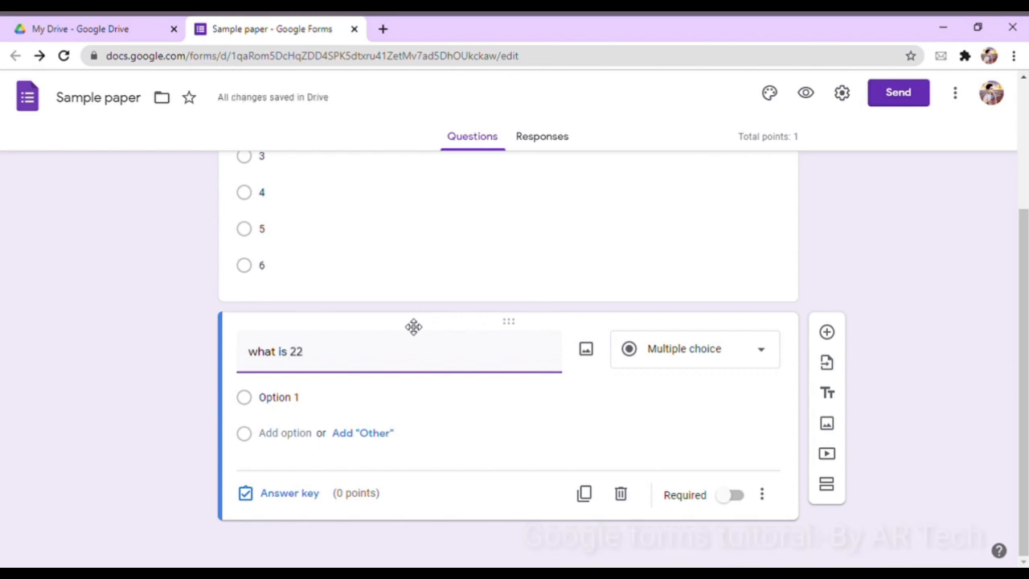
key("BackSpace")
type("2")
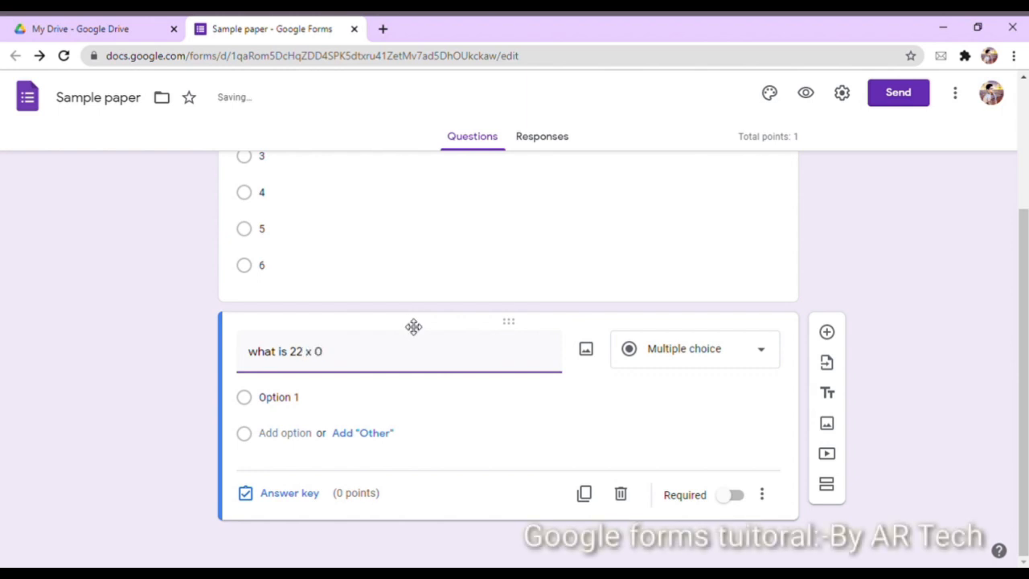
Fill in the answer choices 22, 1, 0 and 'none of these above'
left_click(330, 404)
key("BackSpace")
type("22")
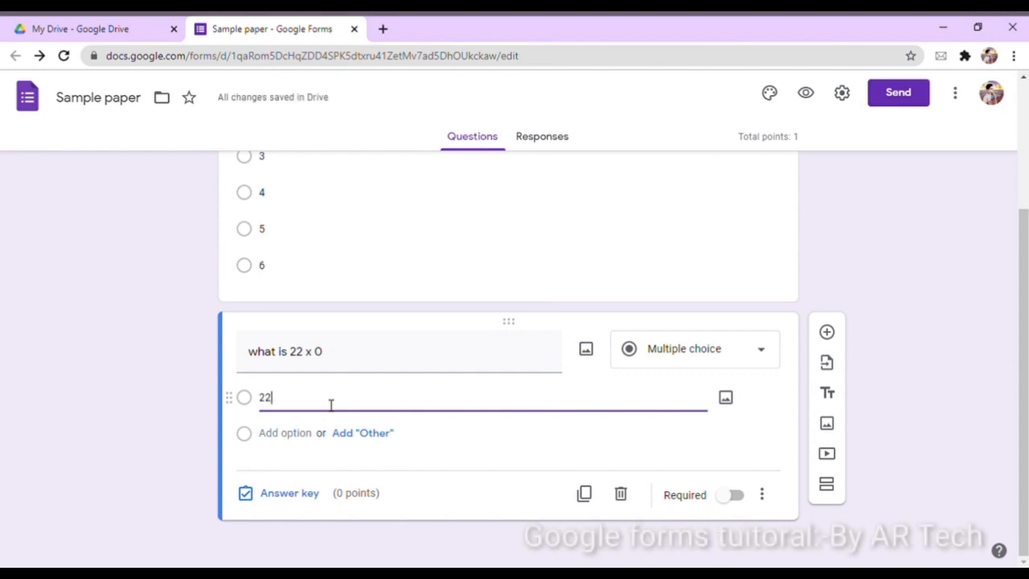
key("Return")
type("1")
key("Return")
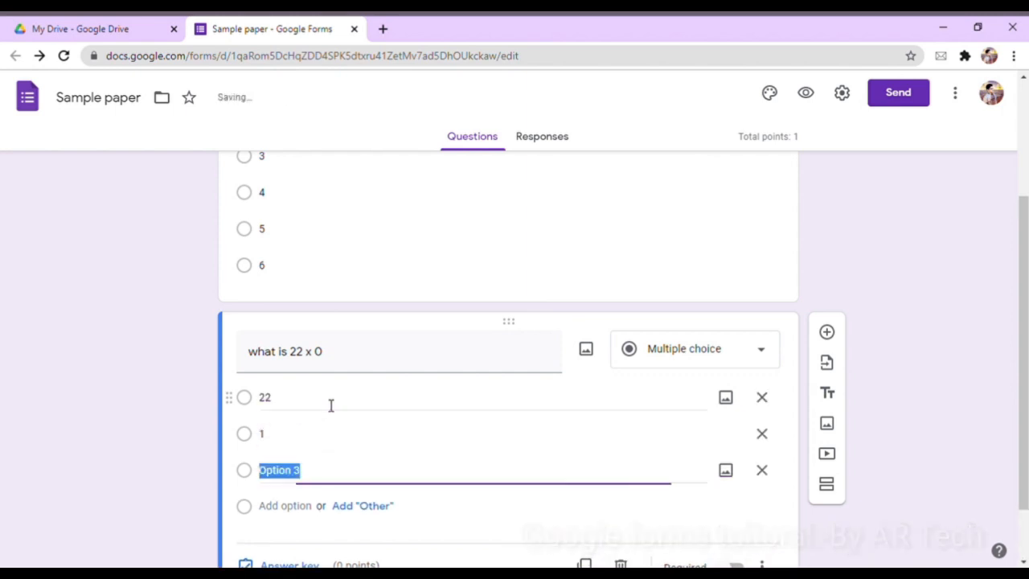
type("0")
key("Return")
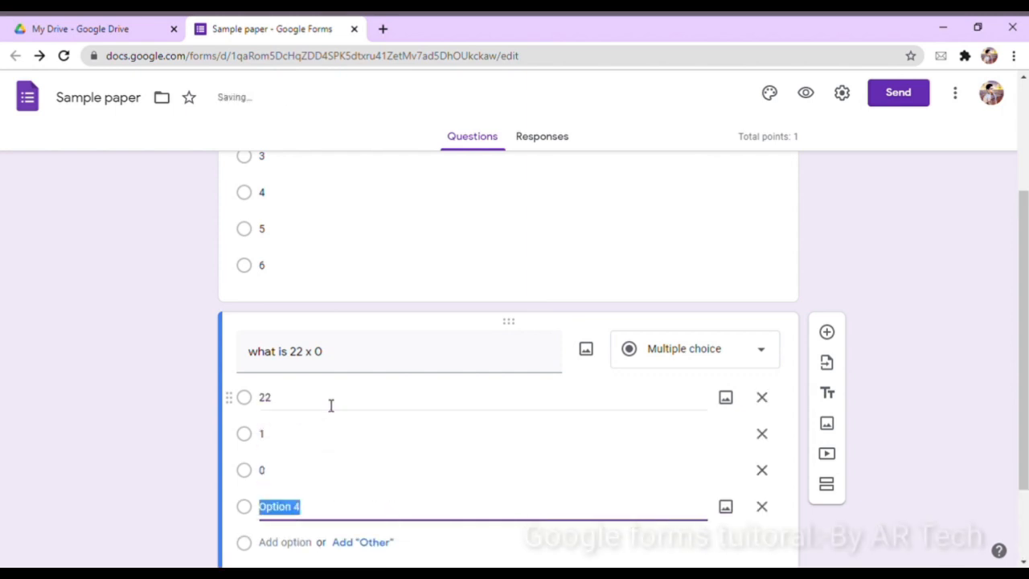
type("none ")
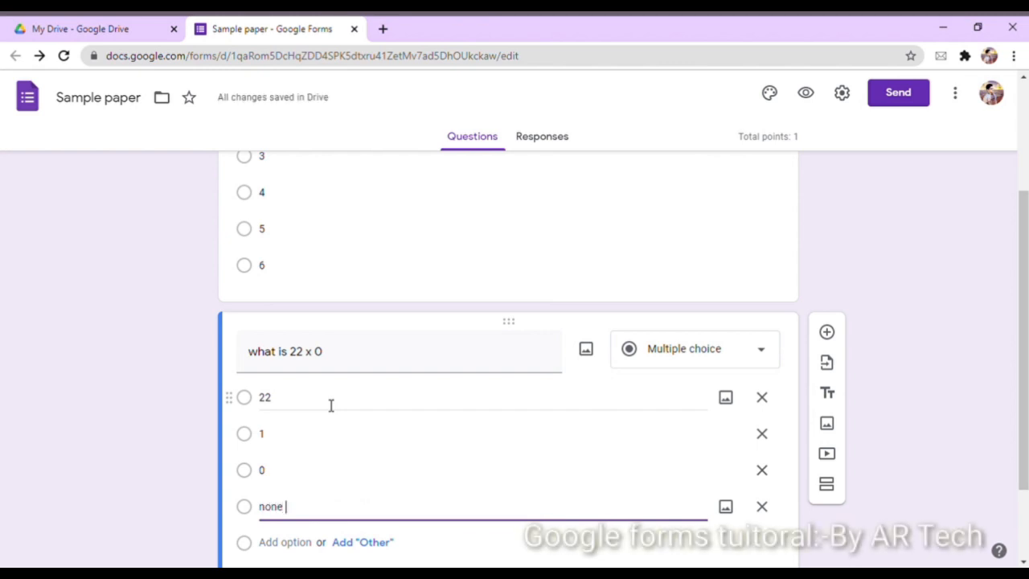
type("of ths")
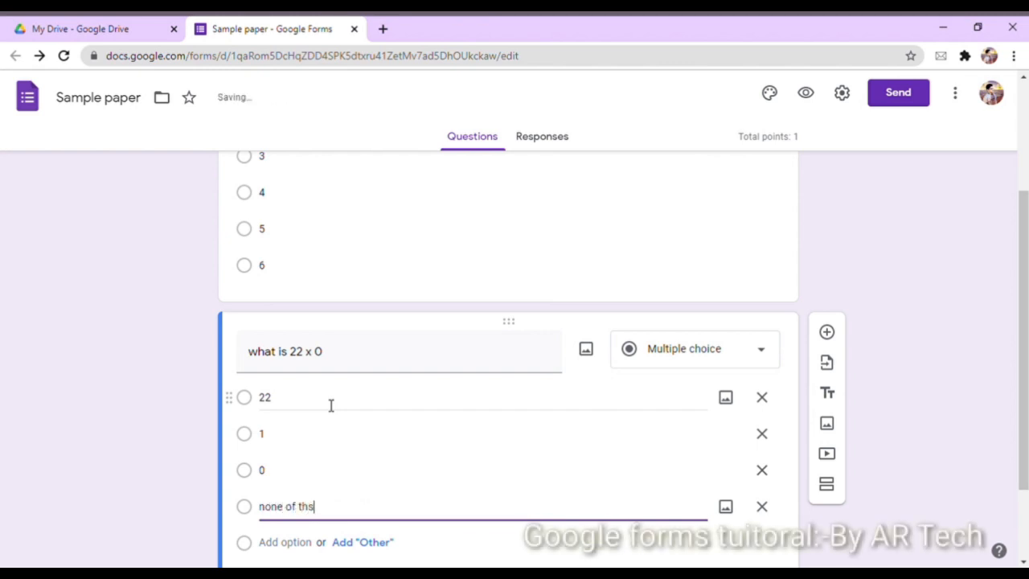
key("BackSpace")
type("ese above")
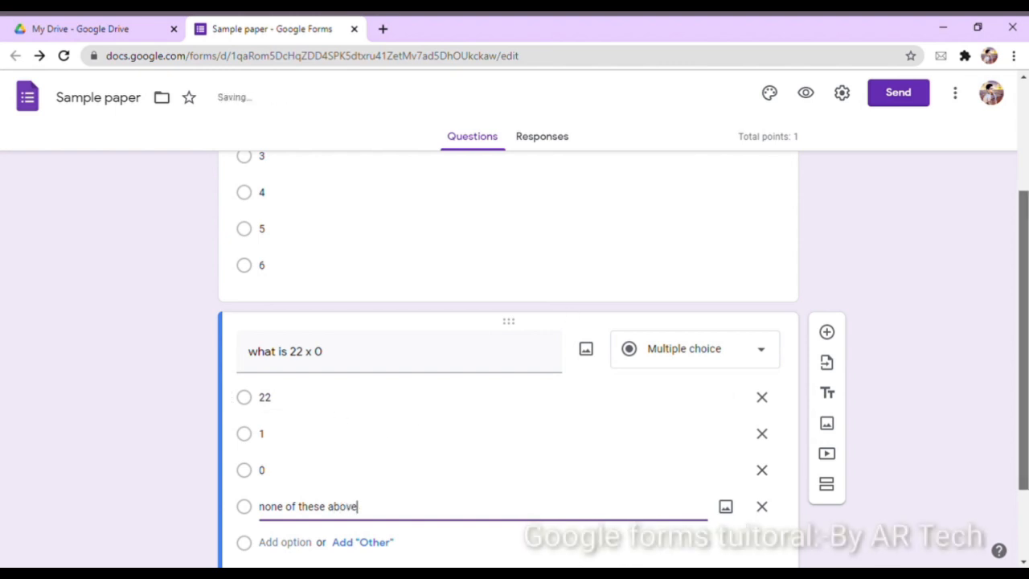
scroll(730, 310, "down", 1)
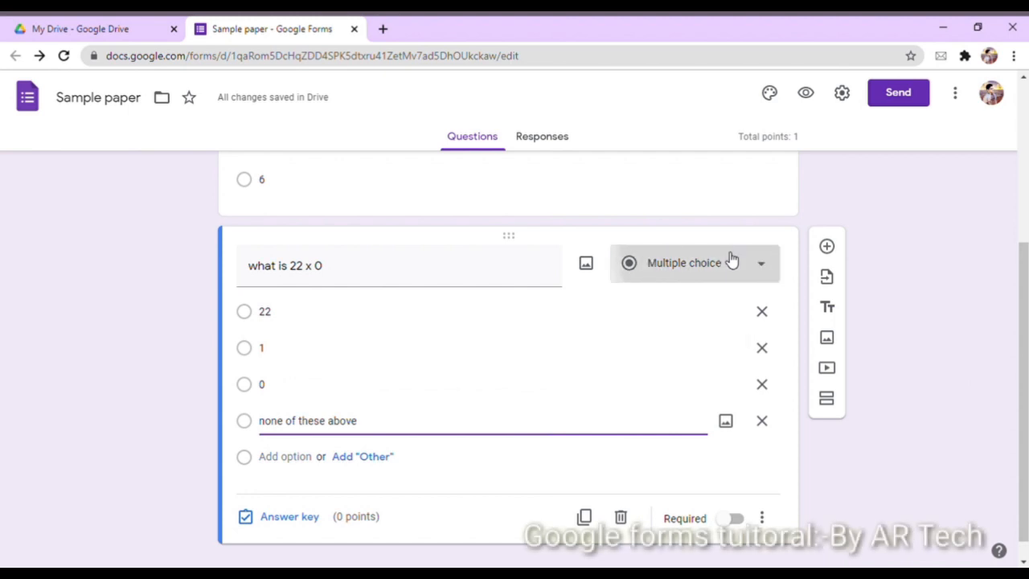
Make 'what is 22 x 0' a required drop-down with 0 as the 1-point answer
left_click(732, 258)
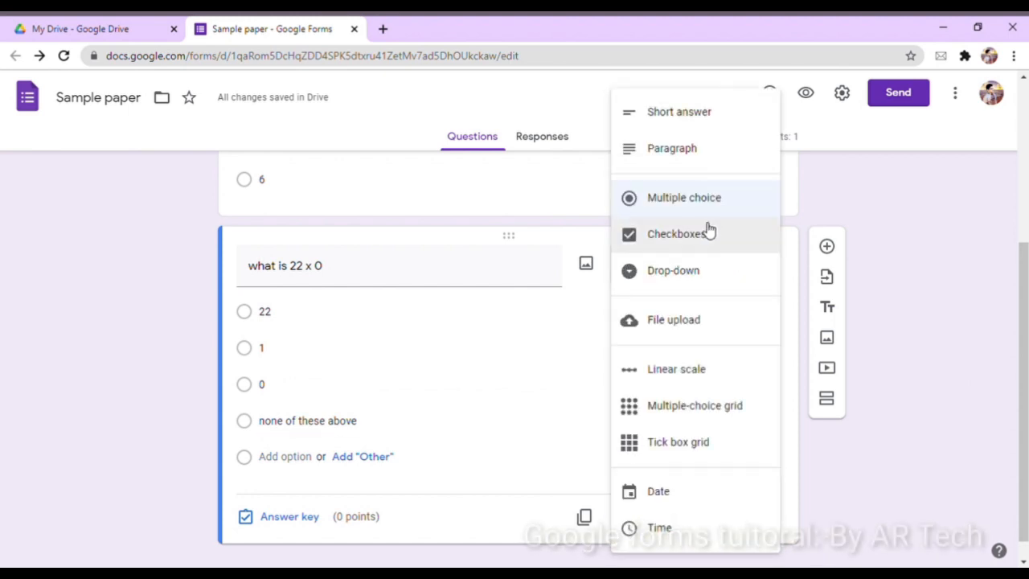
left_click(707, 273)
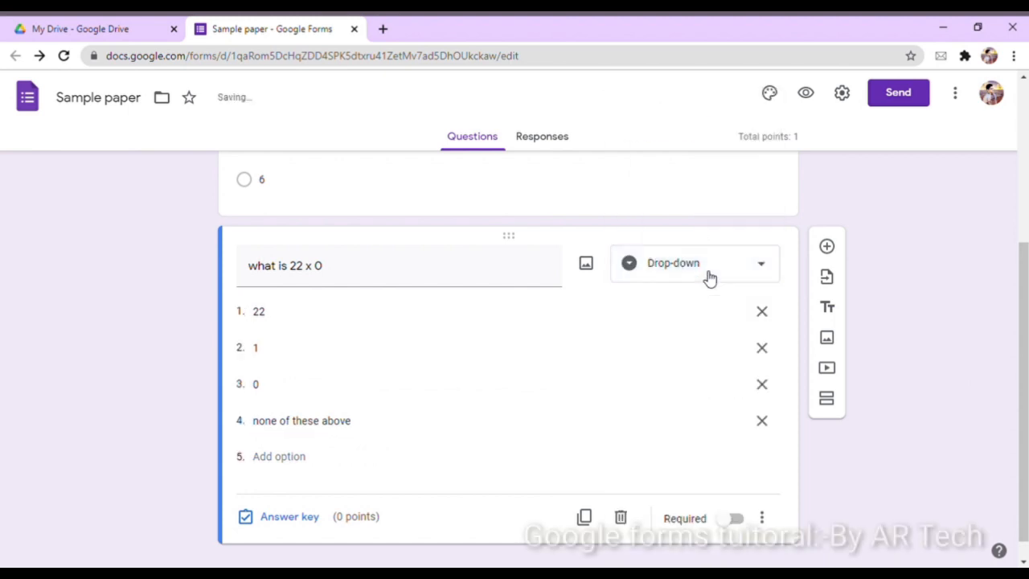
left_click(278, 521)
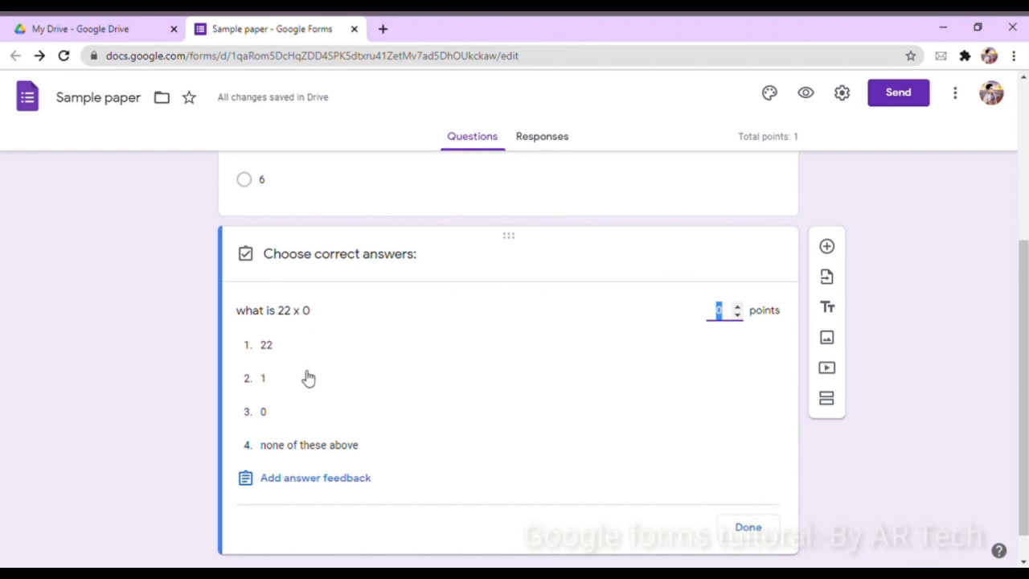
left_click(277, 347)
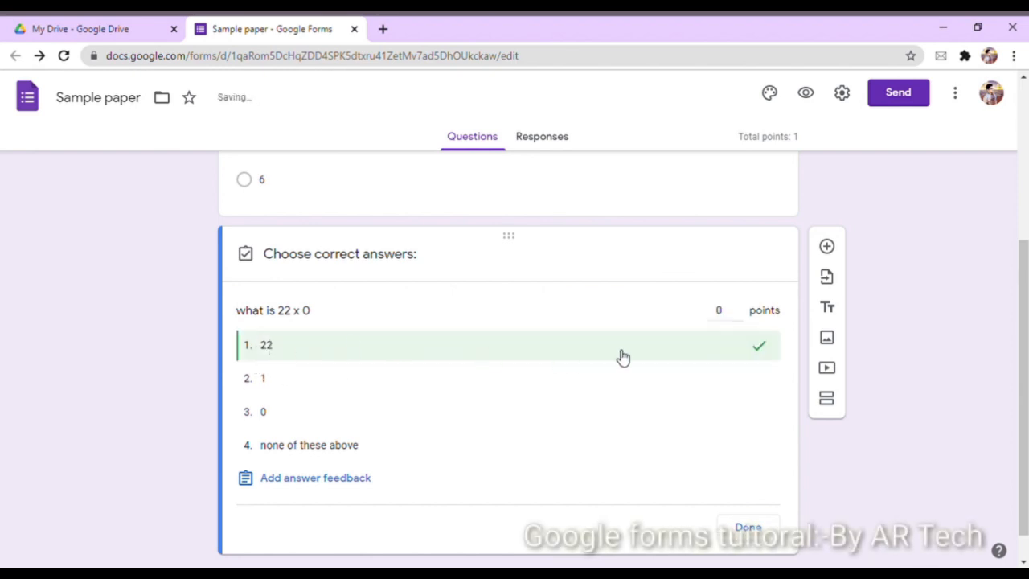
left_click(491, 415)
left_click(543, 350)
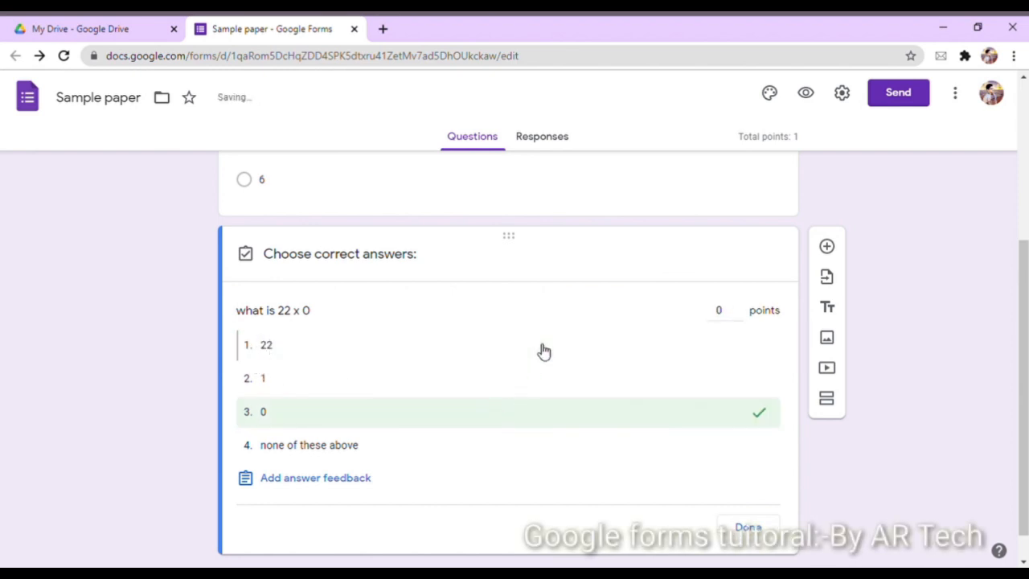
left_click(738, 310)
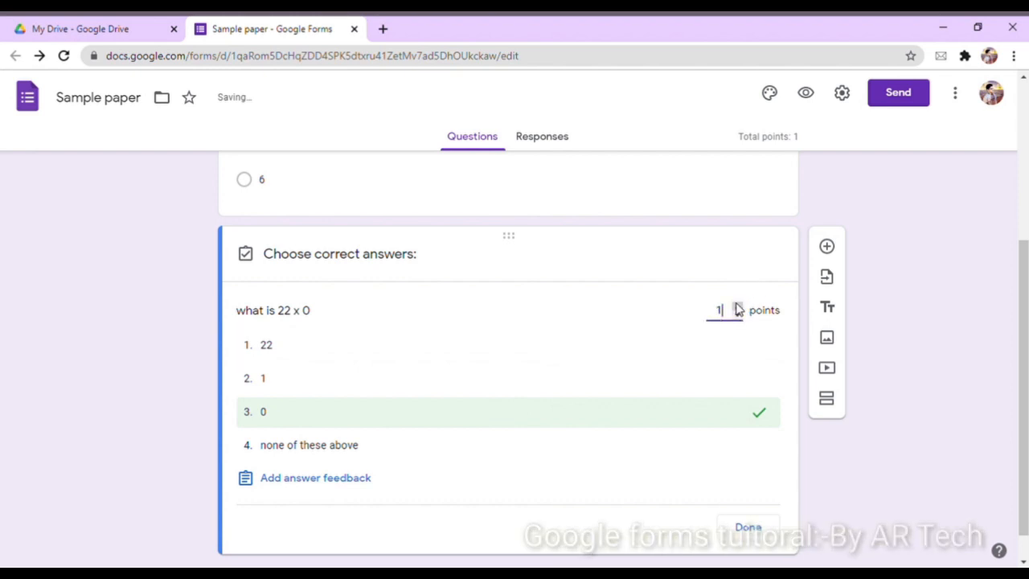
left_click(748, 526)
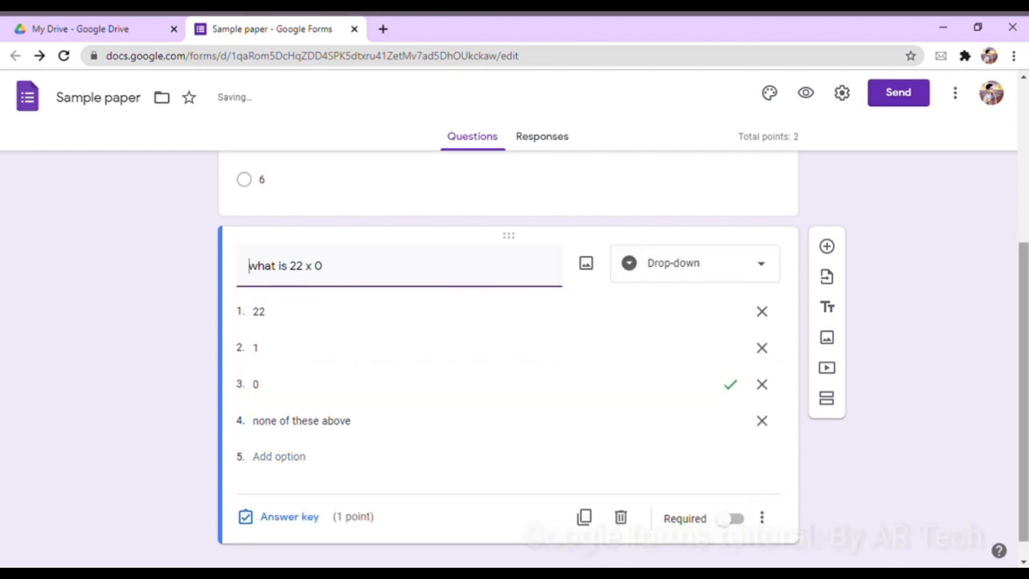
left_click(734, 520)
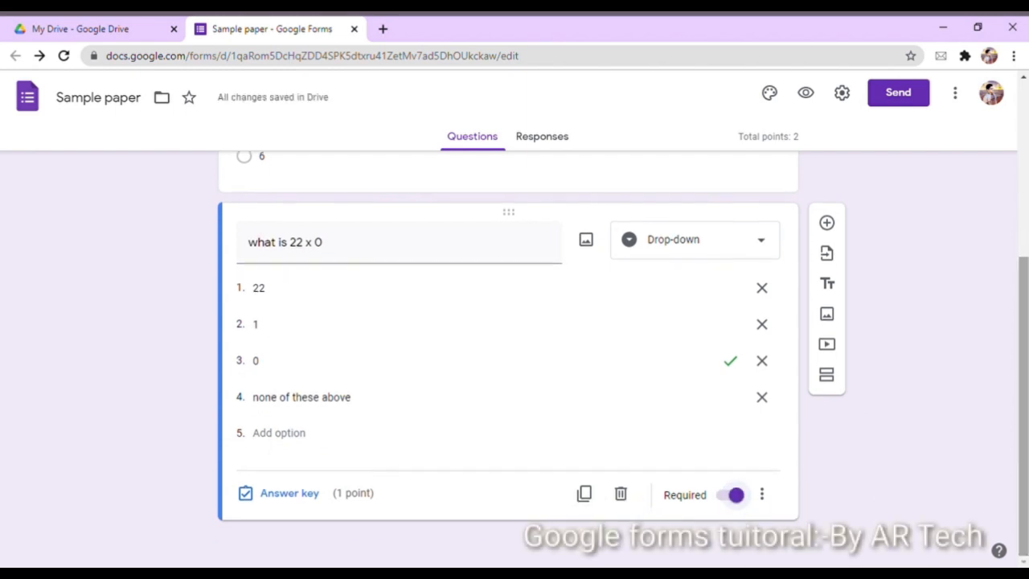
Add a short-answer question 'who is the first president of united states'
left_click(827, 224)
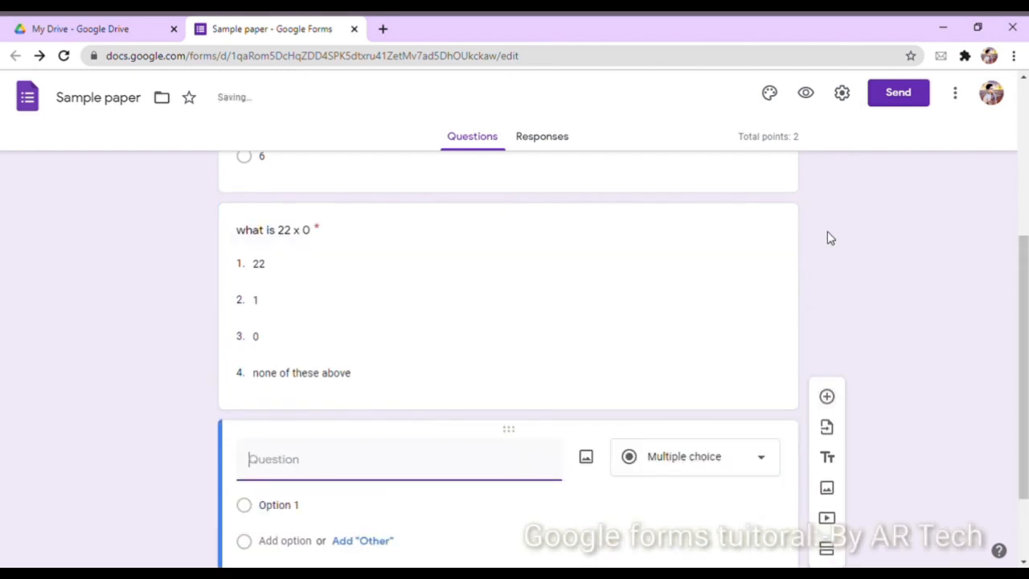
scroll(1020, 393, "down", 2)
type("who")
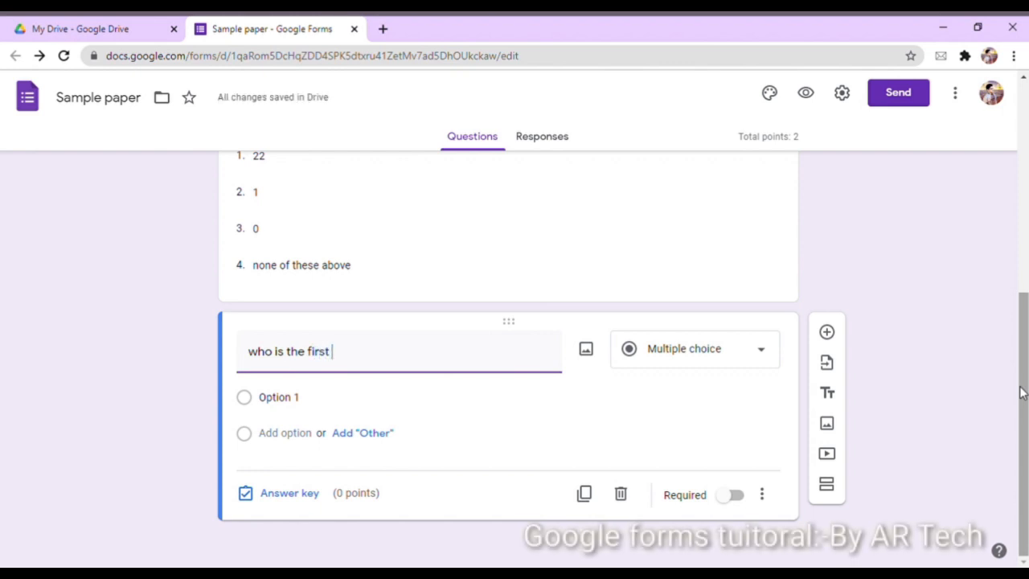
type("is the first presi")
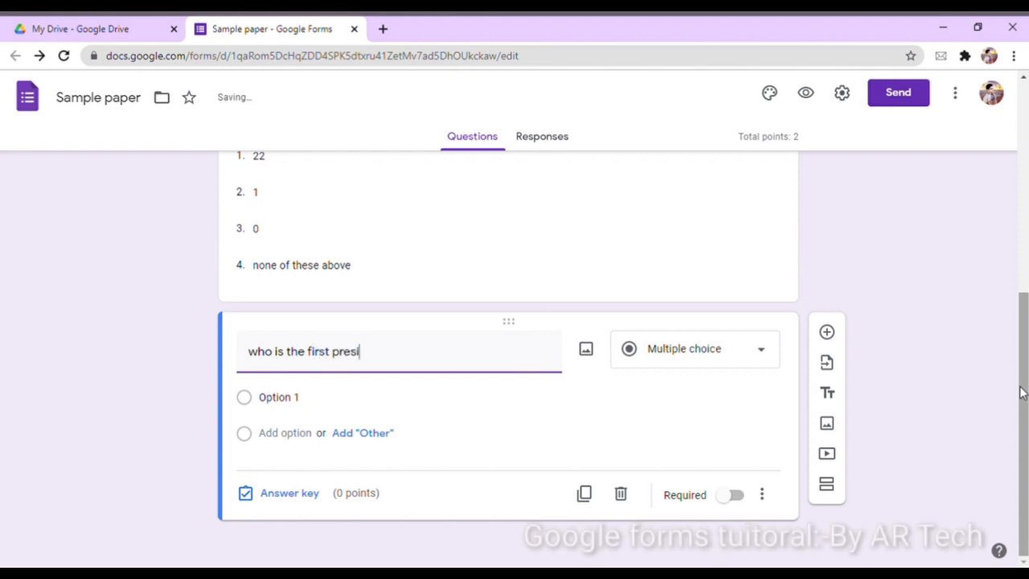
type("dent of united states")
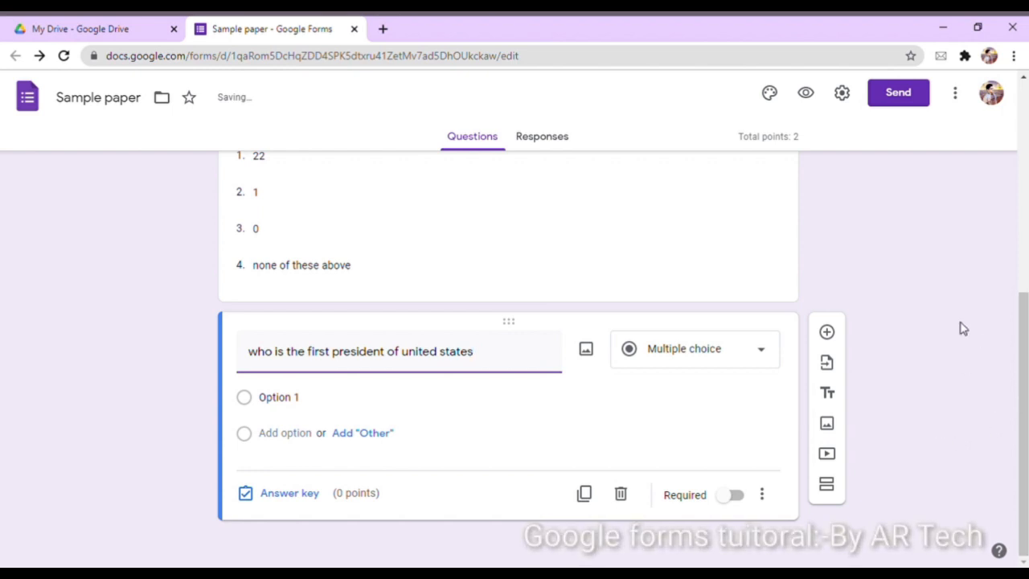
left_click(738, 351)
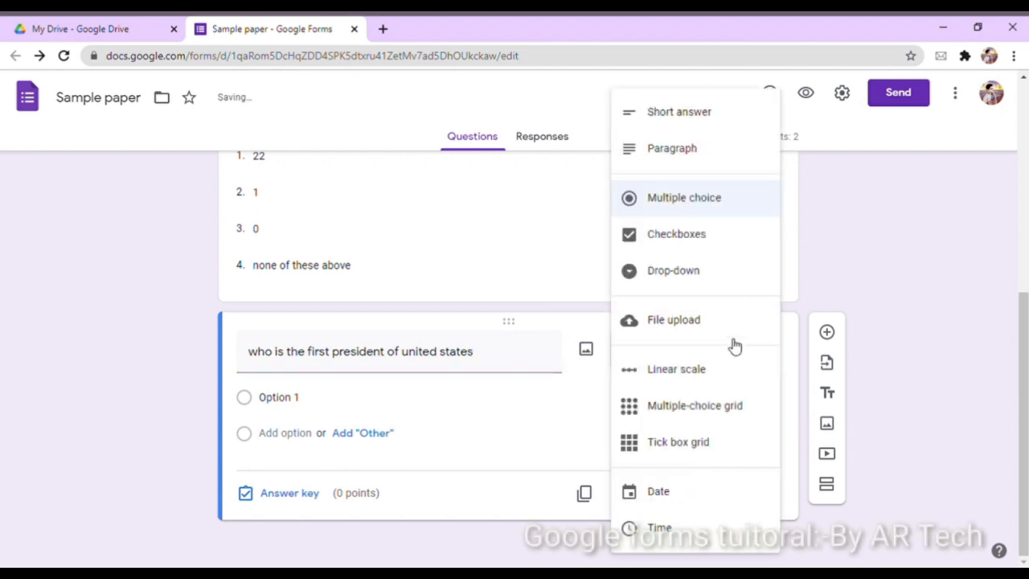
left_click(704, 121)
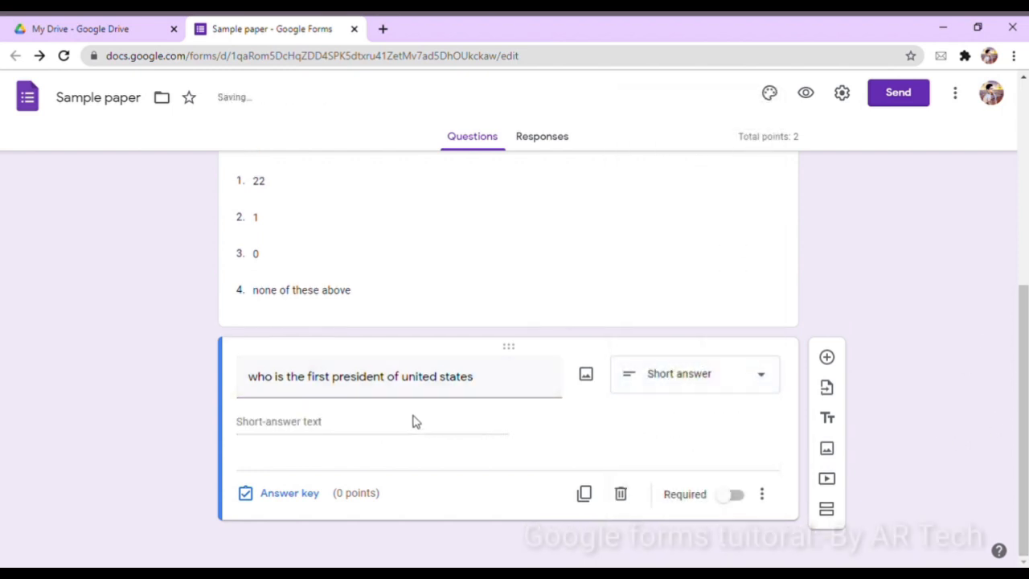
Enter 'George Washington' as the correct answer and mark all other answers incorrect
left_click(297, 495)
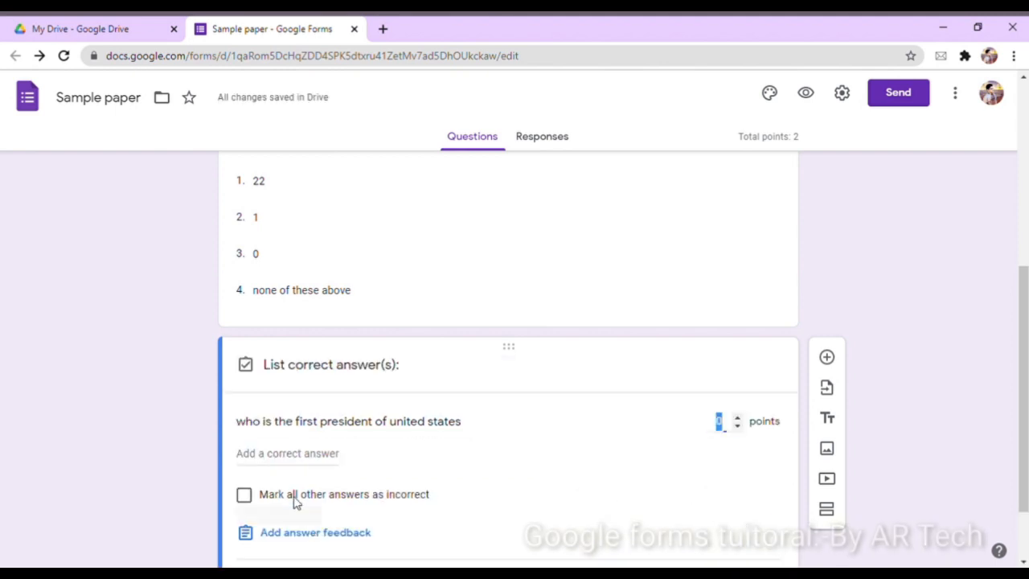
left_click(320, 464)
key("BackSpace")
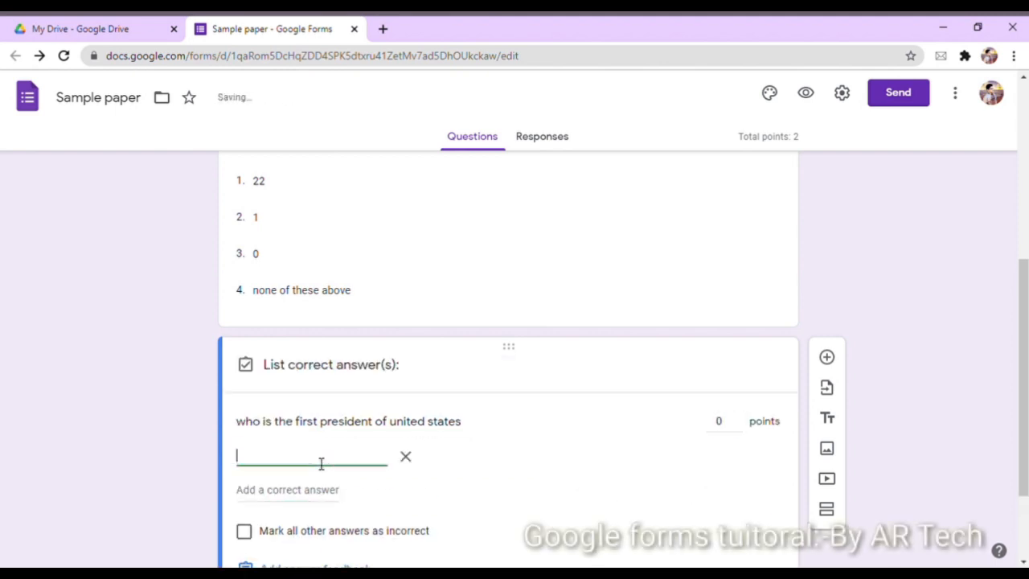
type("Ge")
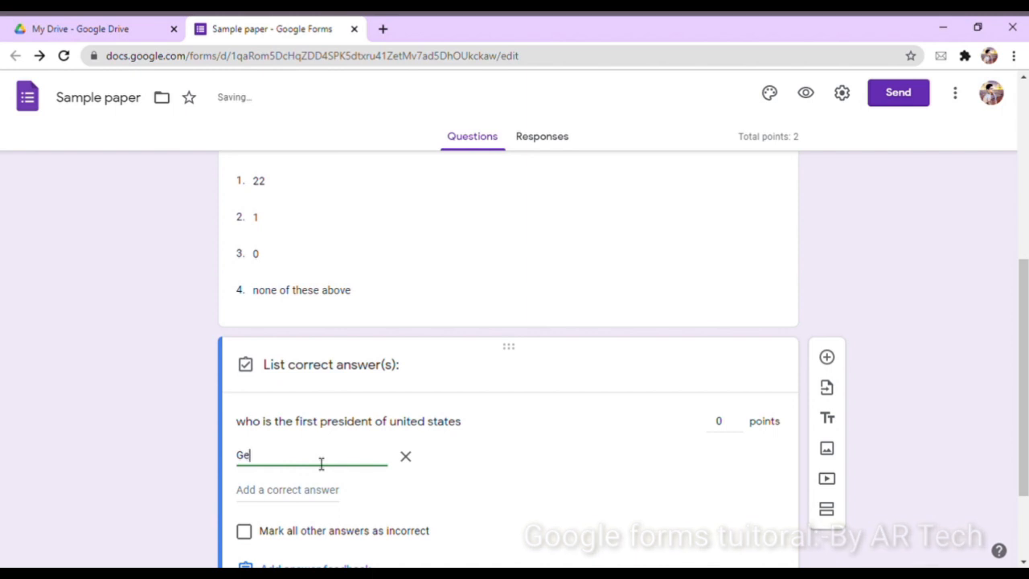
type("orge Wa")
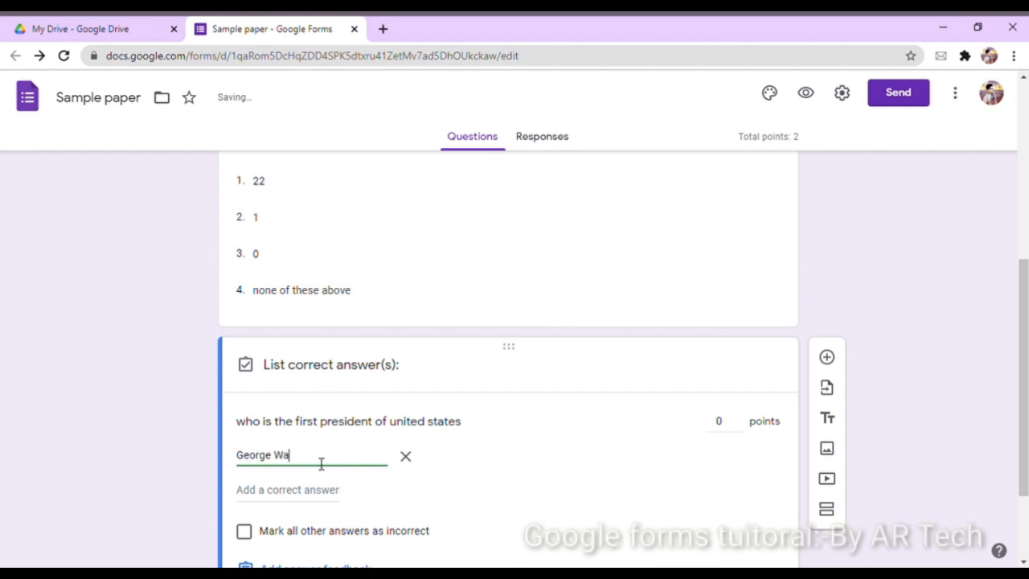
type("shington")
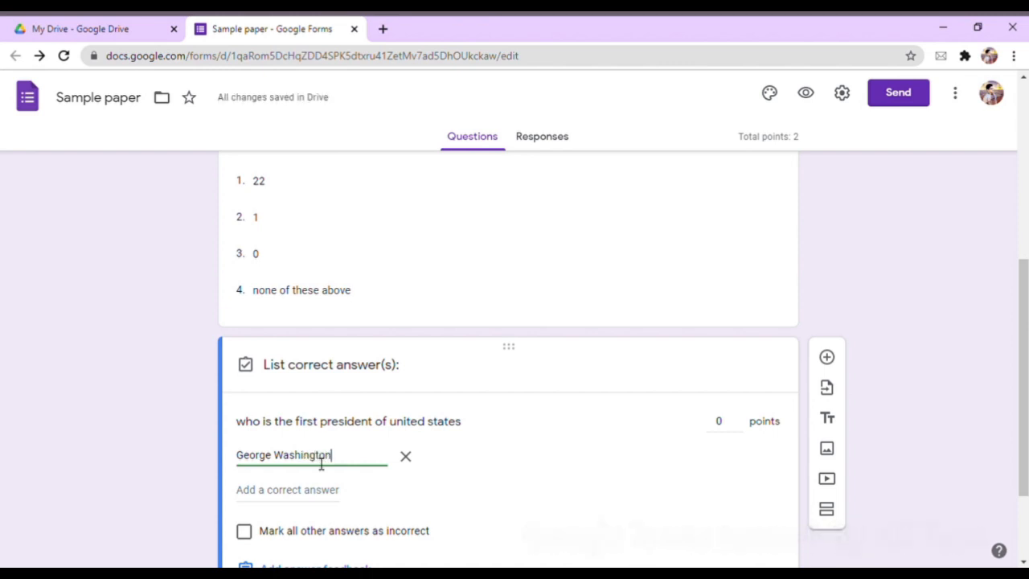
left_click(246, 537)
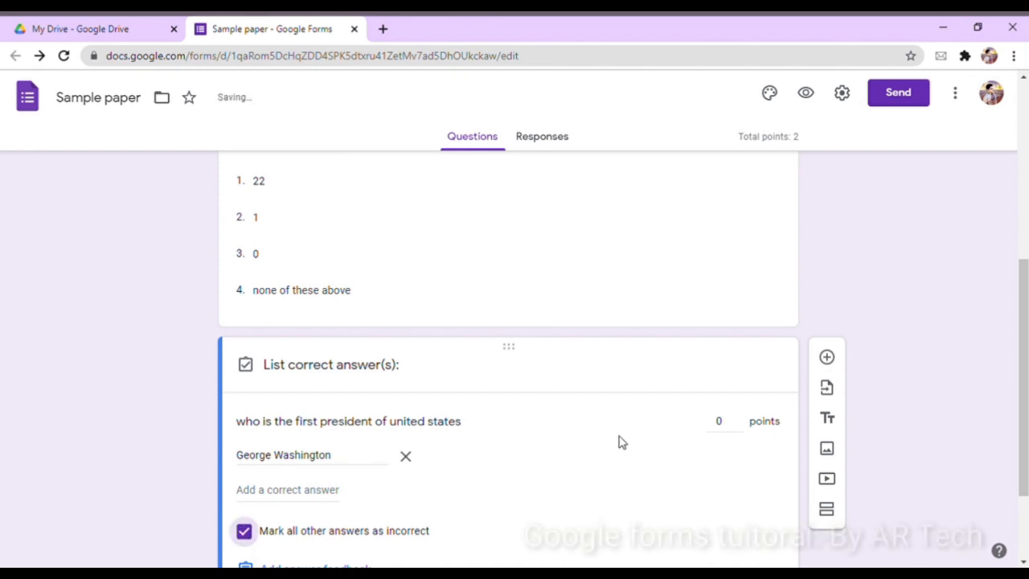
Give the president question 1 point and finish its answer key
left_click(737, 418)
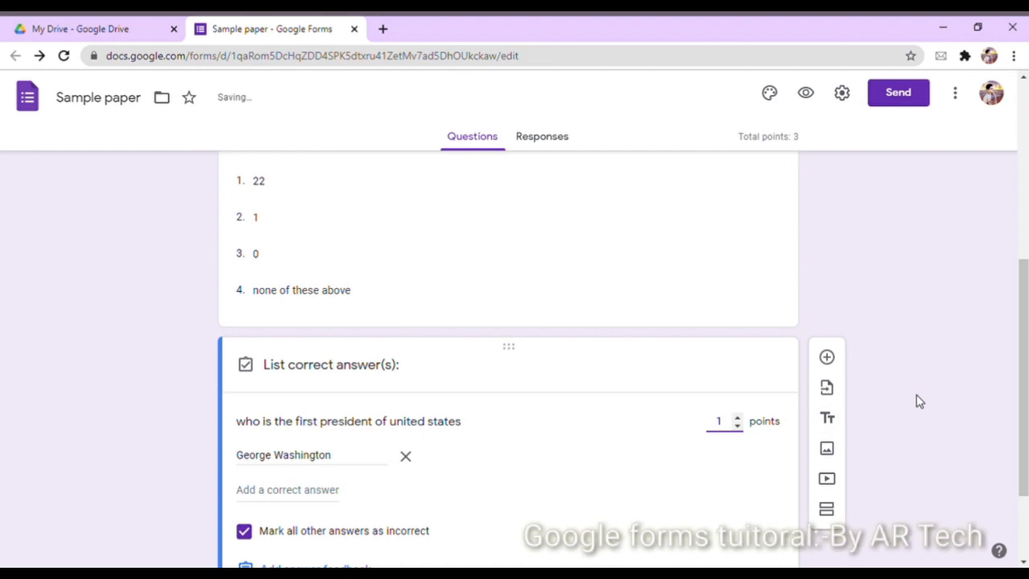
left_click(920, 361)
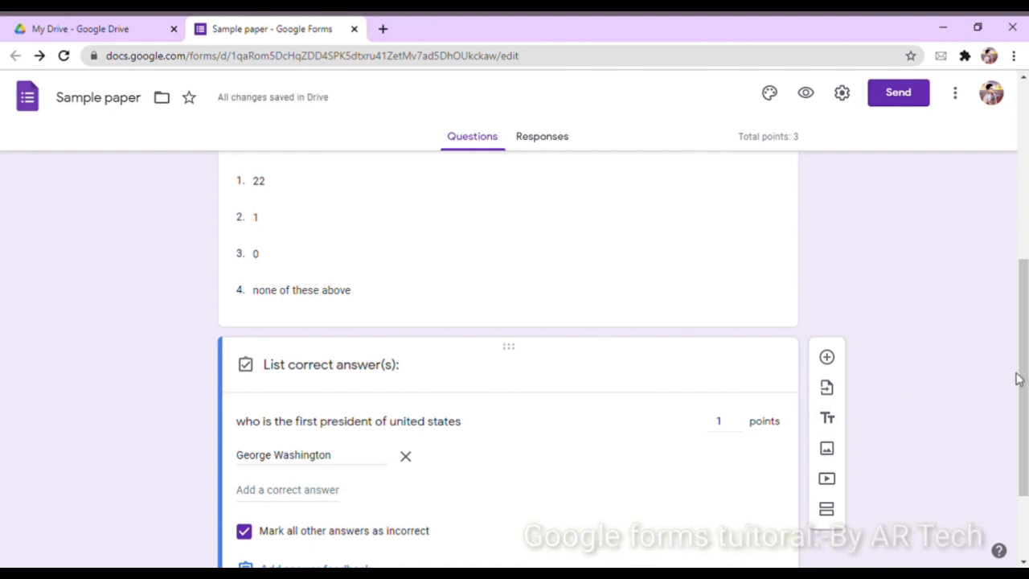
left_click_drag(1016, 373, 1019, 473)
left_click_drag(1026, 280, 1025, 124)
left_click(879, 390)
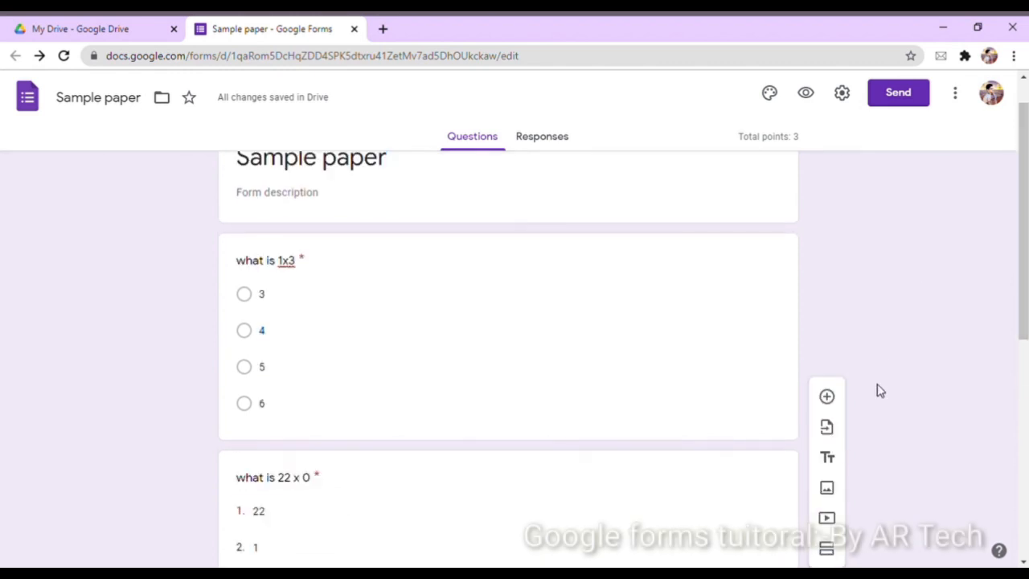
scroll(1007, 521, "down", 10)
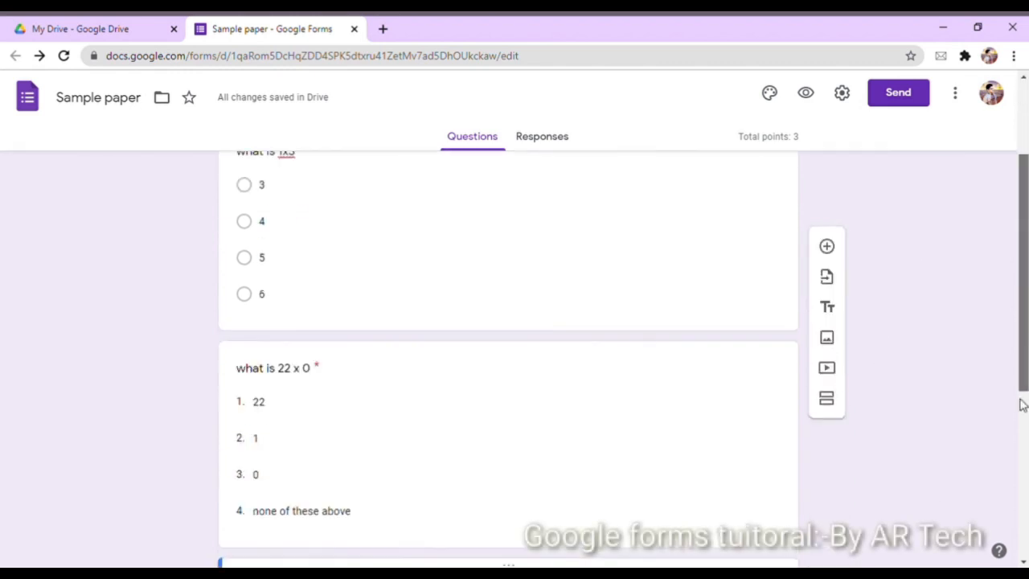
left_click(727, 490)
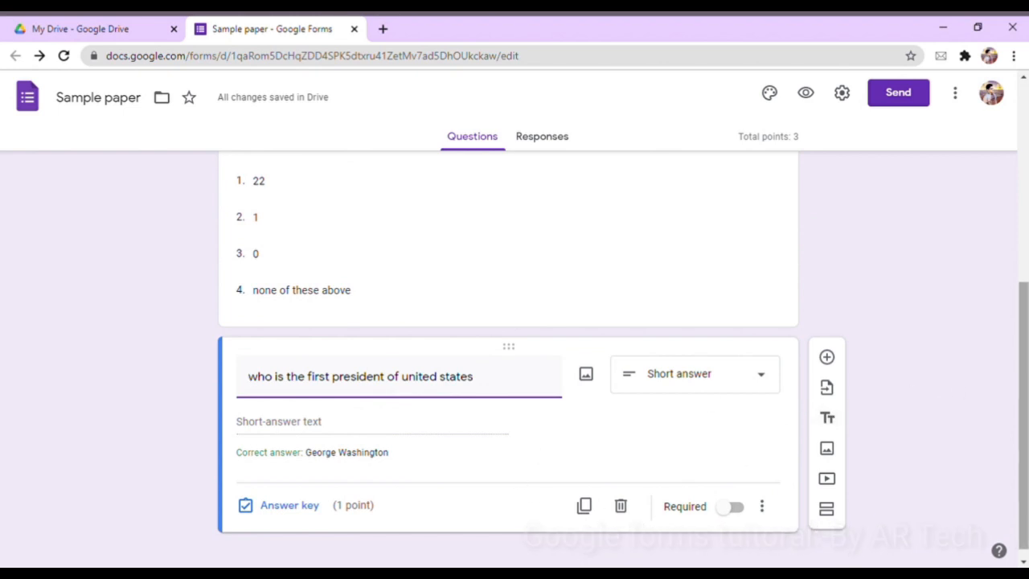
scroll(1011, 385, "down", 1)
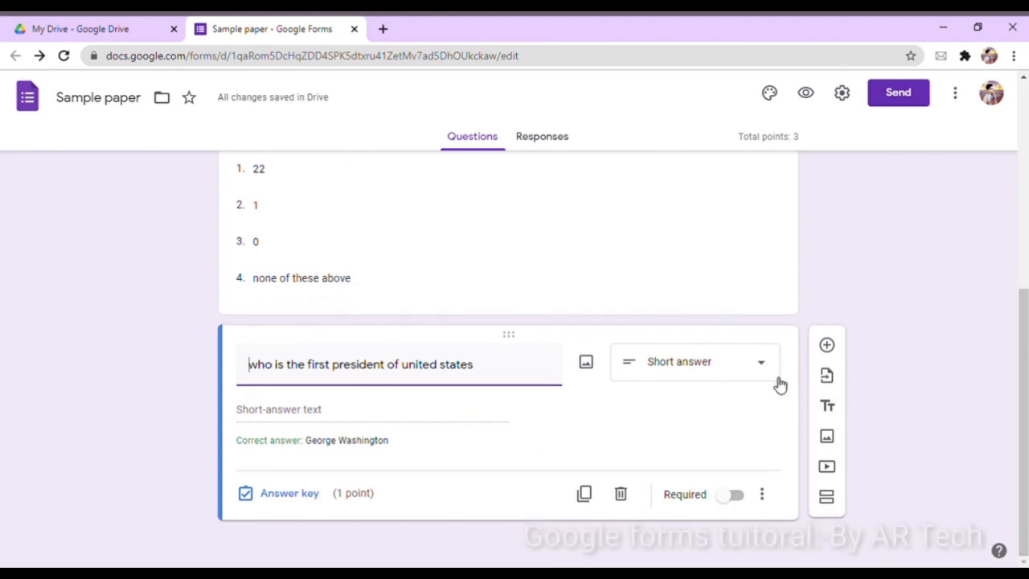
left_click(826, 344)
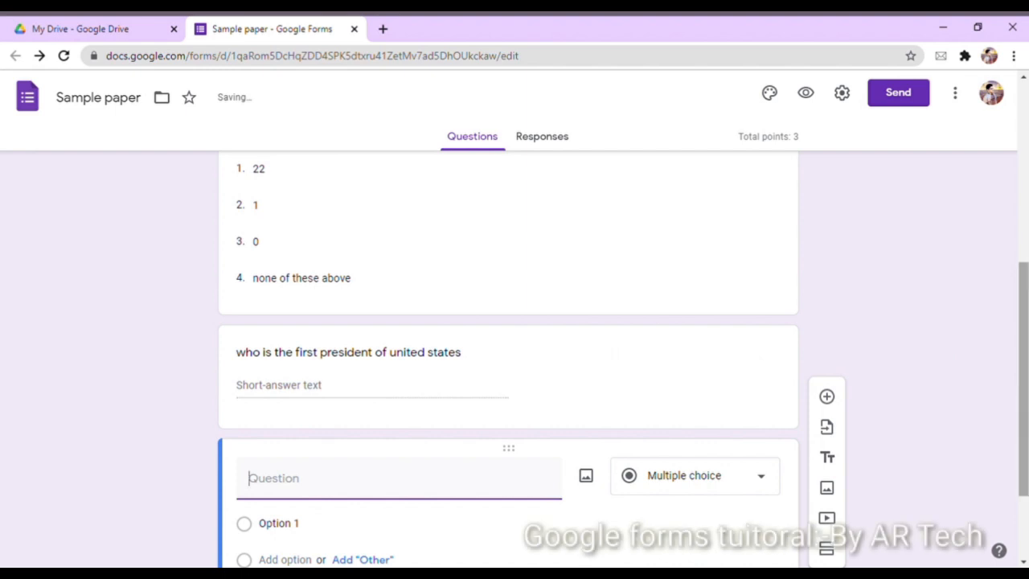
Type the fourth question 'explain in detail how to protect the environment'
scroll(1011, 450, "down", 2)
type("expla")
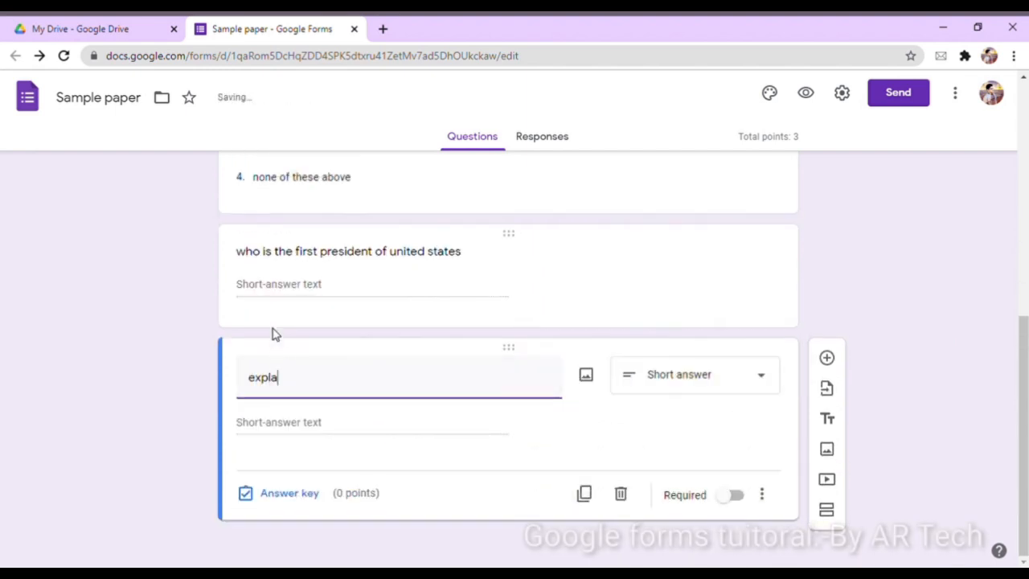
type("in in detail")
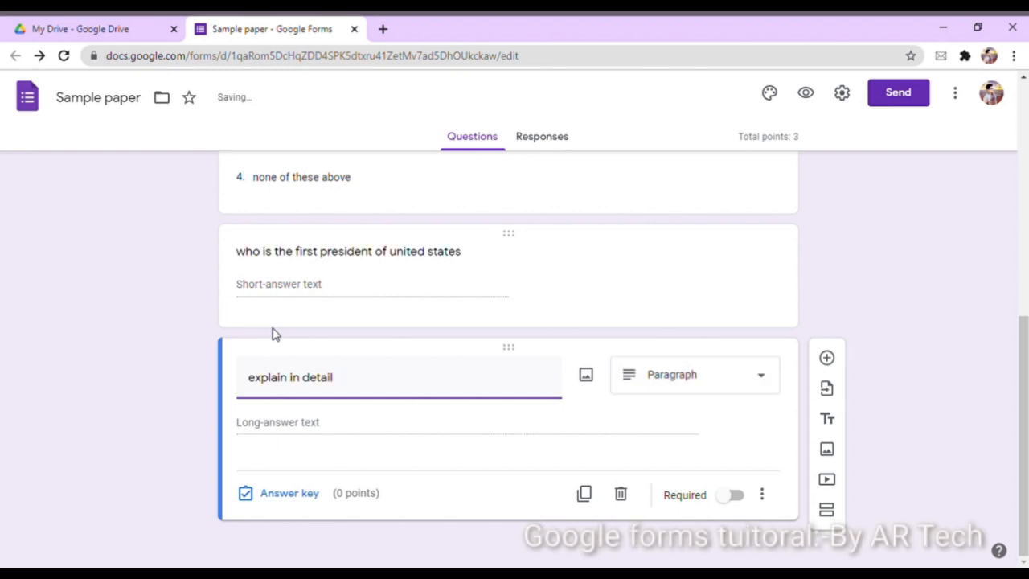
type("how to p")
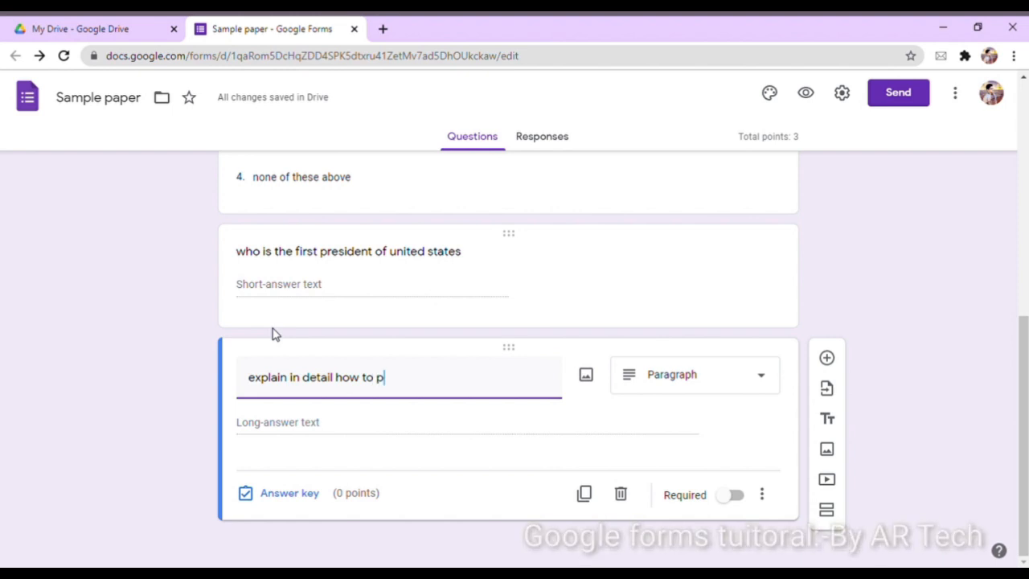
type("rotect")
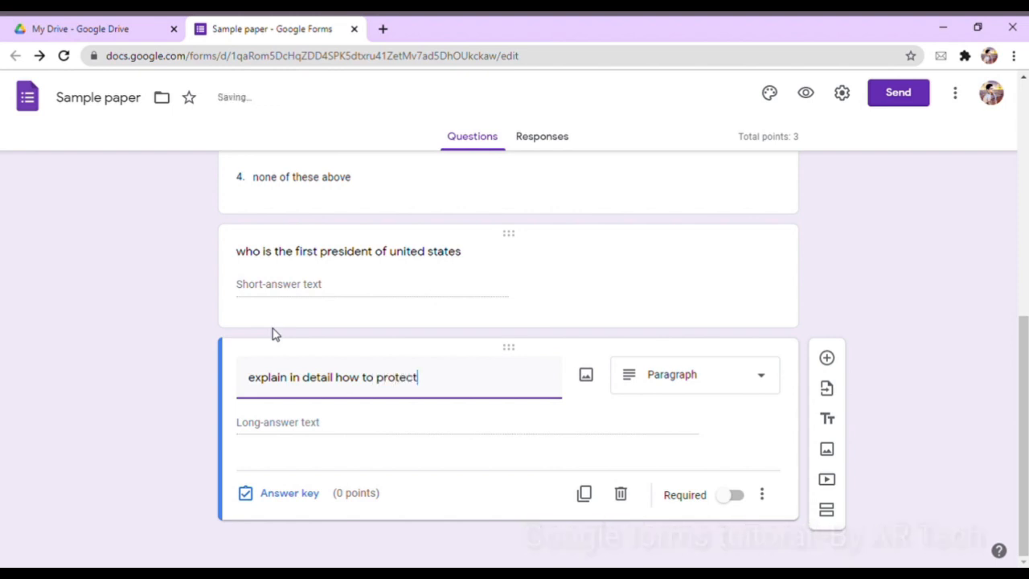
type(" the e")
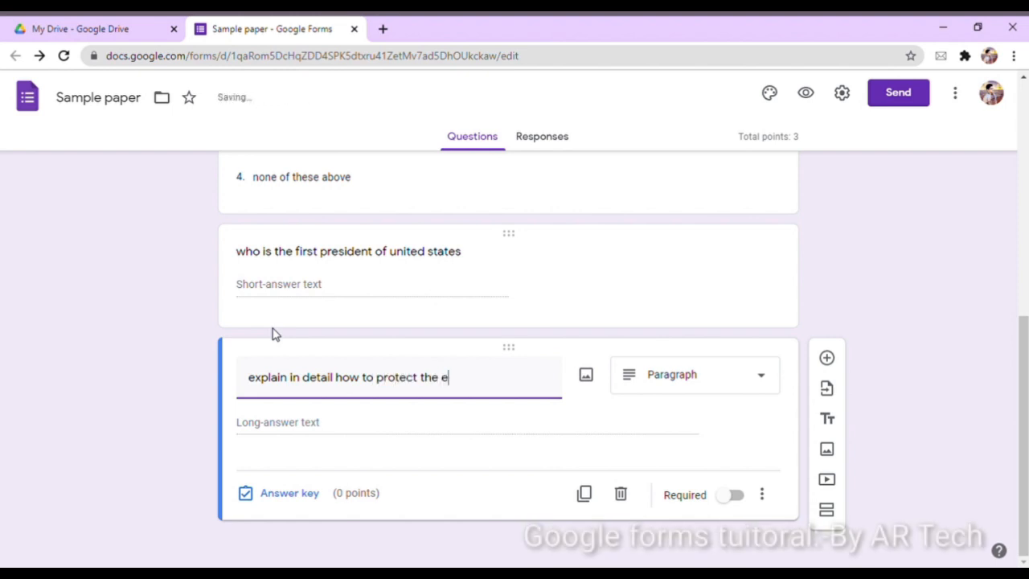
type("nvironm")
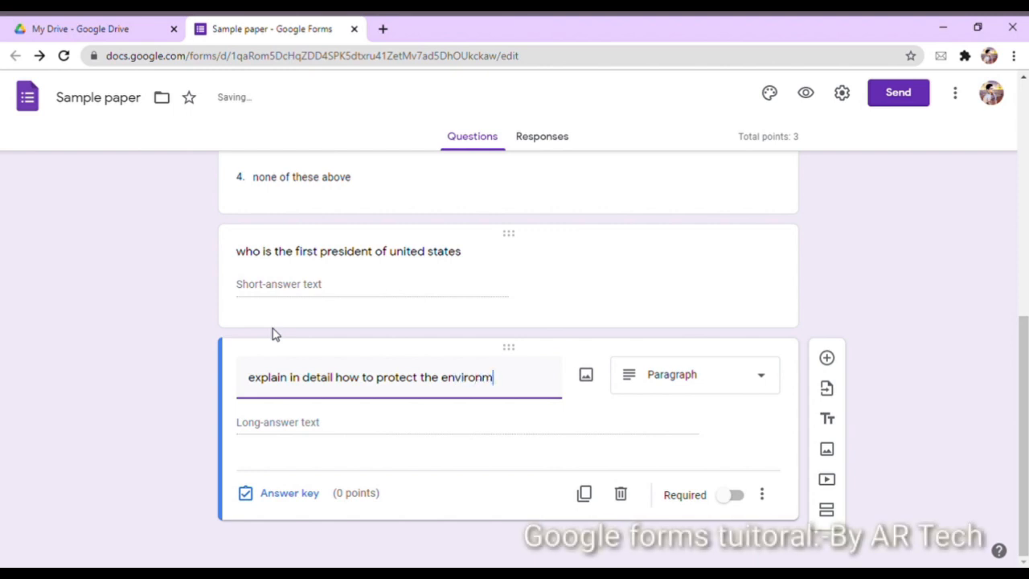
type("ent")
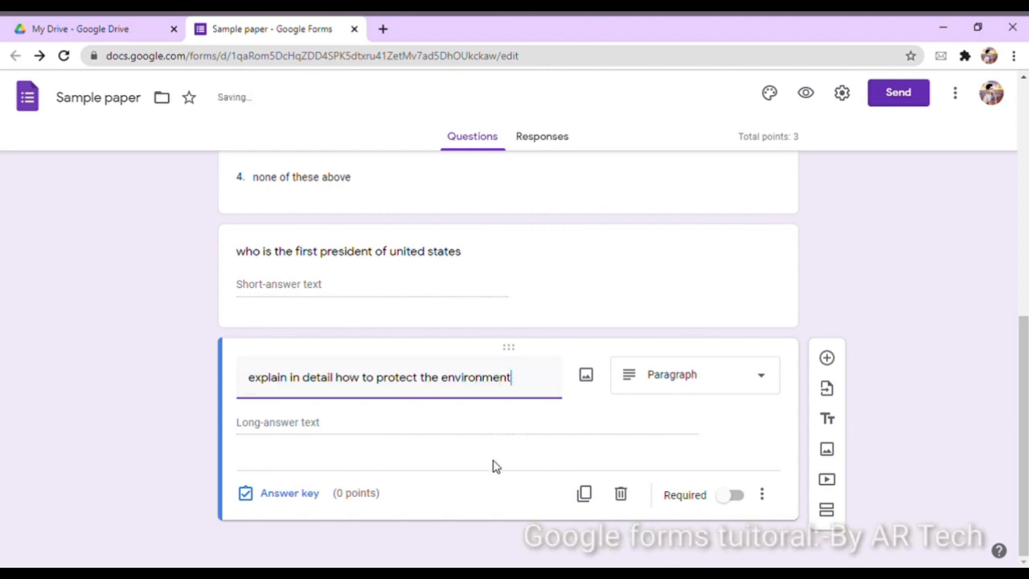
Make the environment question a file upload accepting up to 10 files of 100 MB
left_click(744, 382)
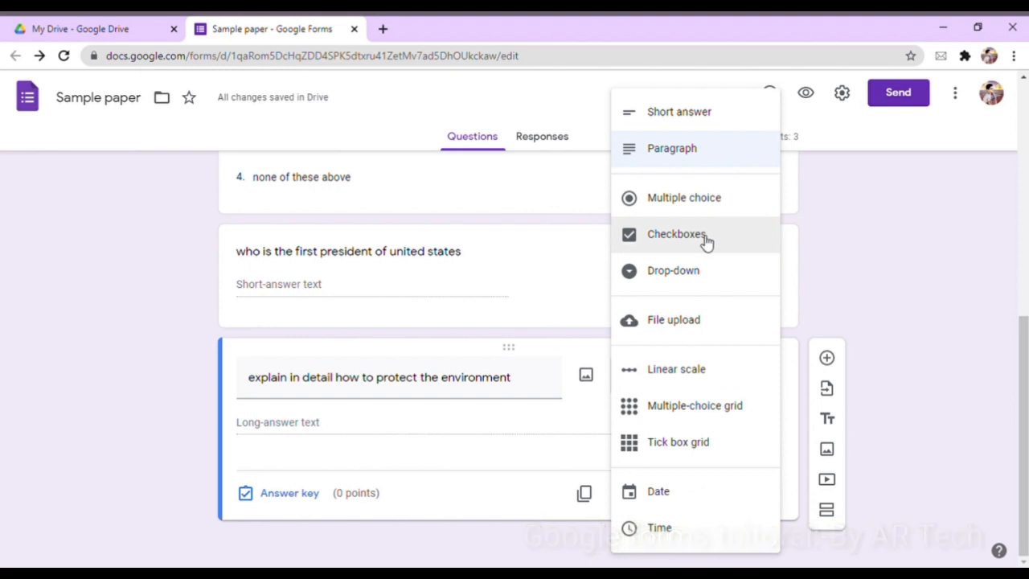
left_click(685, 325)
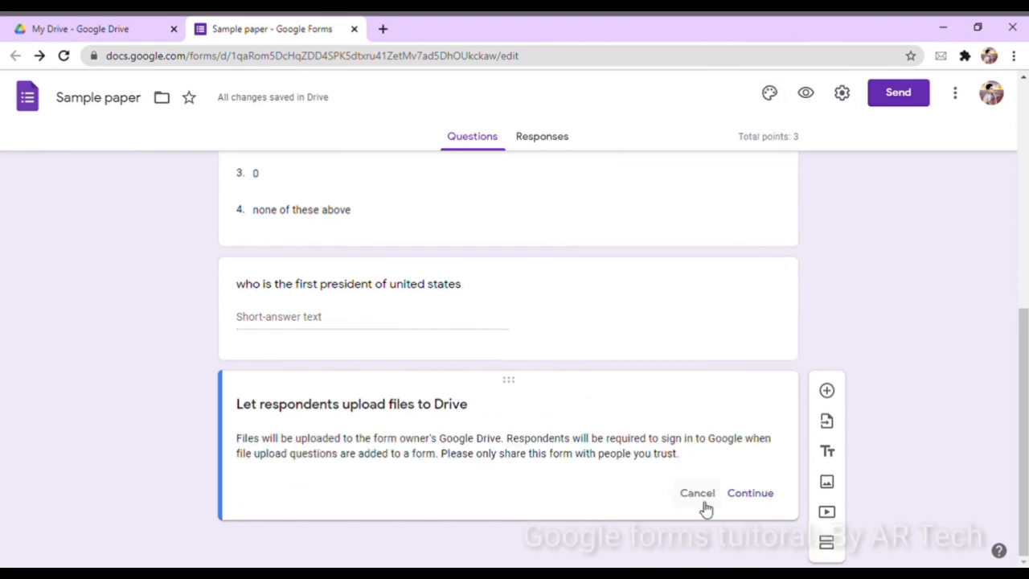
left_click(749, 494)
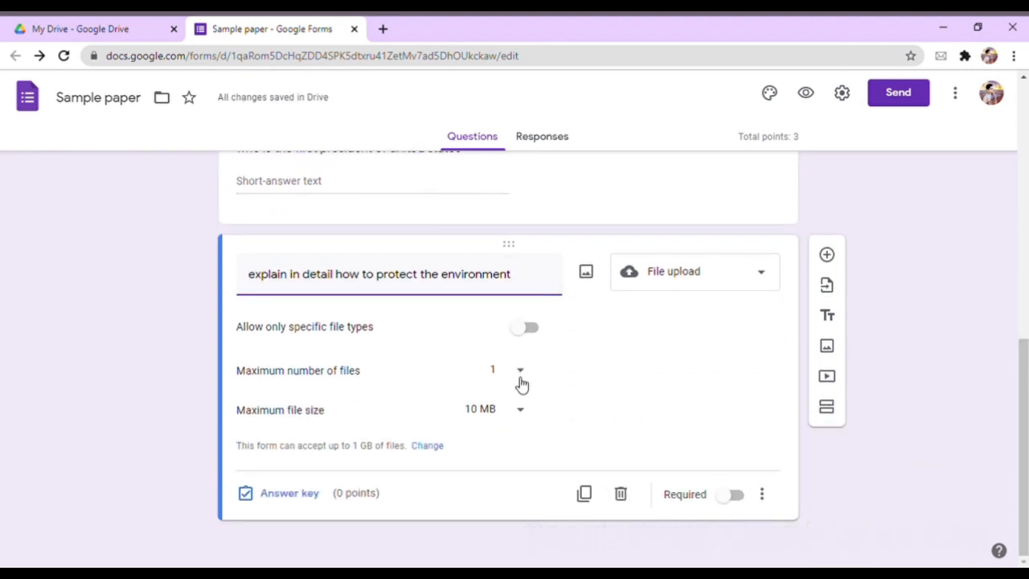
left_click(516, 378)
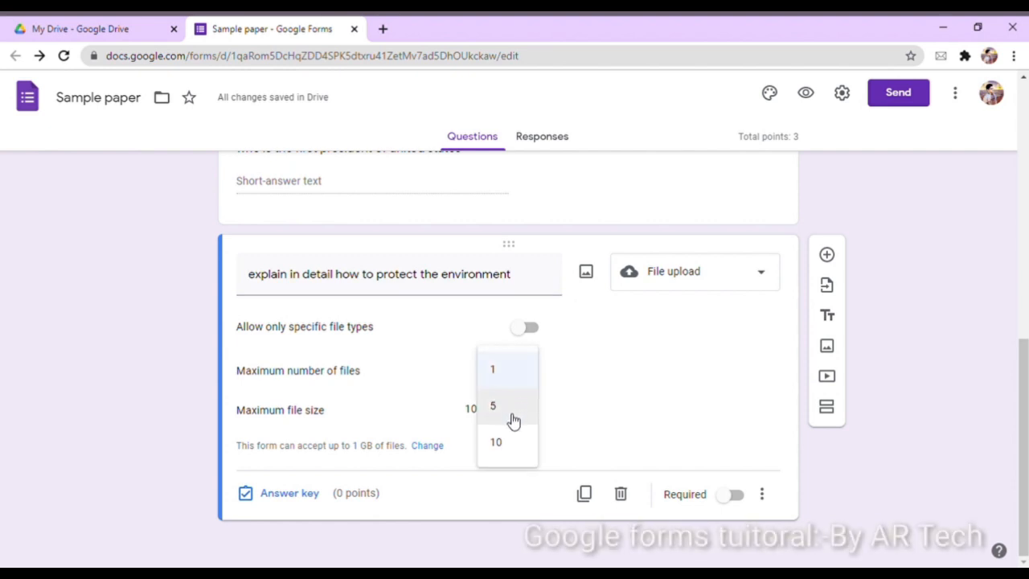
left_click(512, 419)
left_click(521, 375)
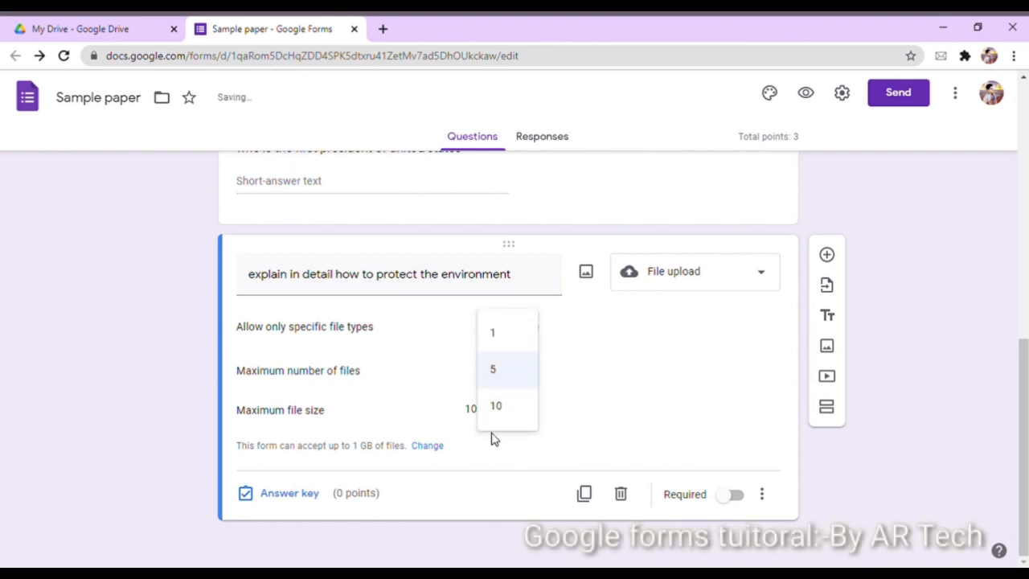
left_click(505, 417)
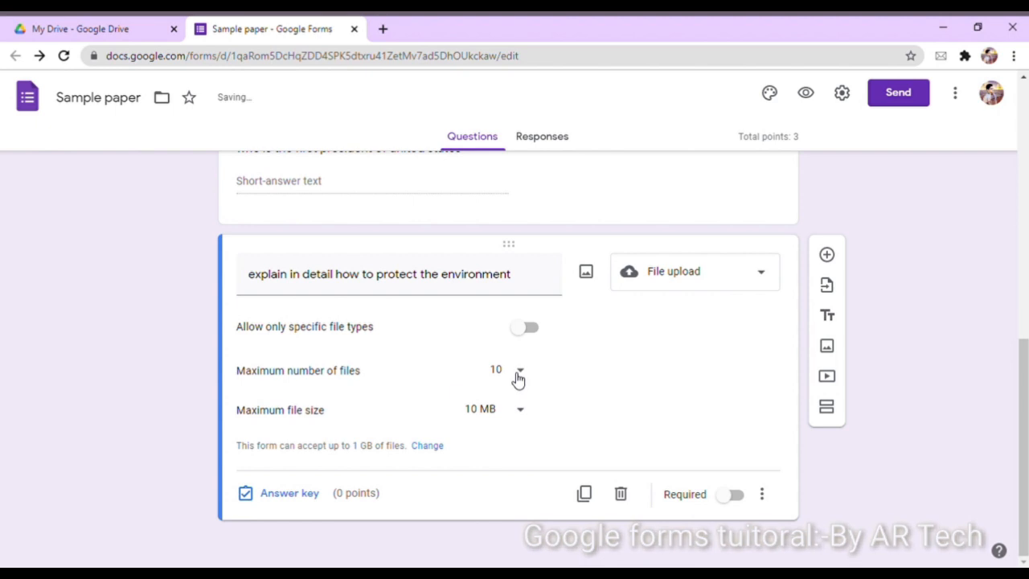
left_click(522, 410)
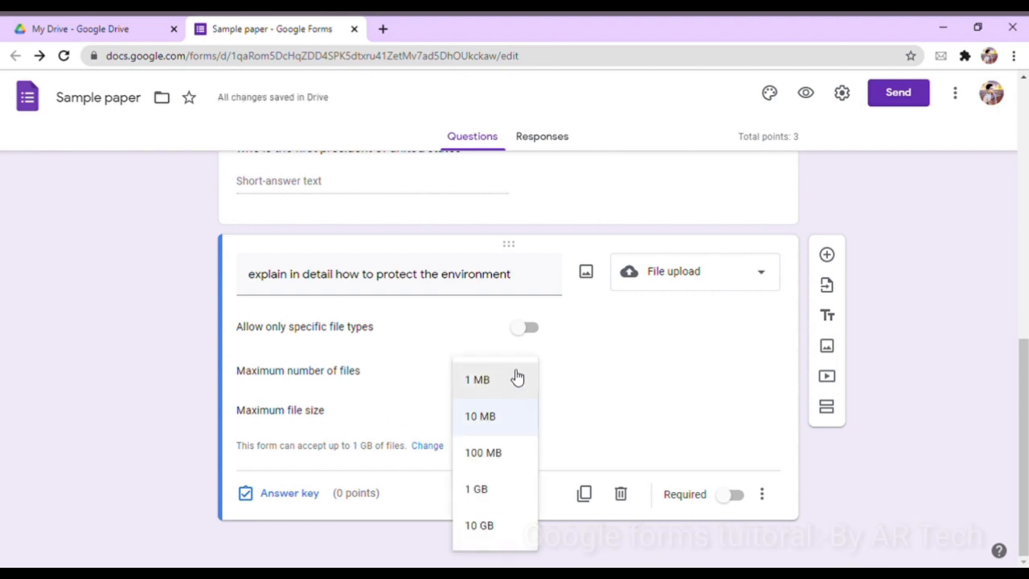
left_click(512, 453)
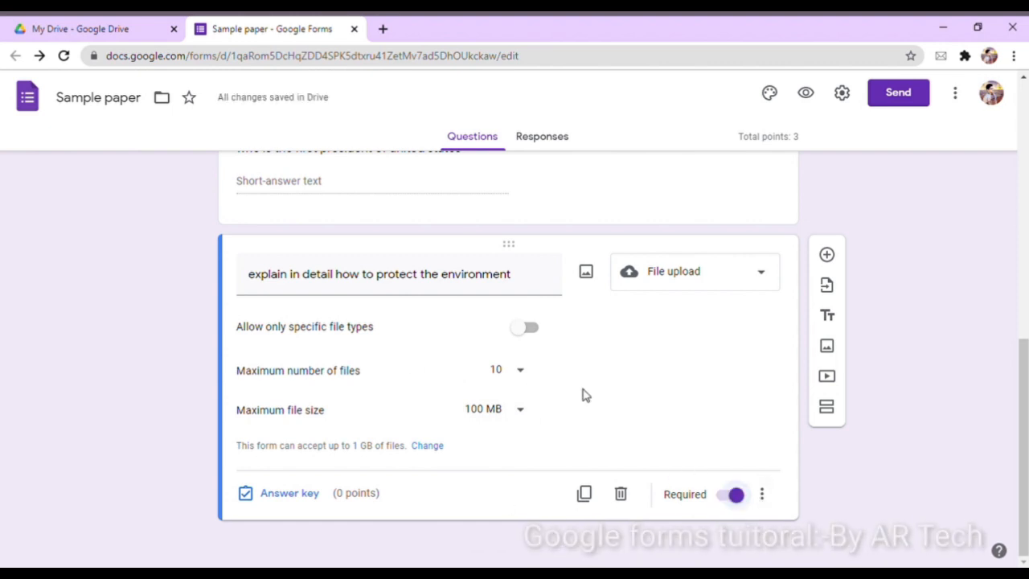
Give the environment file-upload question 5 points in the answer key, making the quiz total 8
left_click(272, 493)
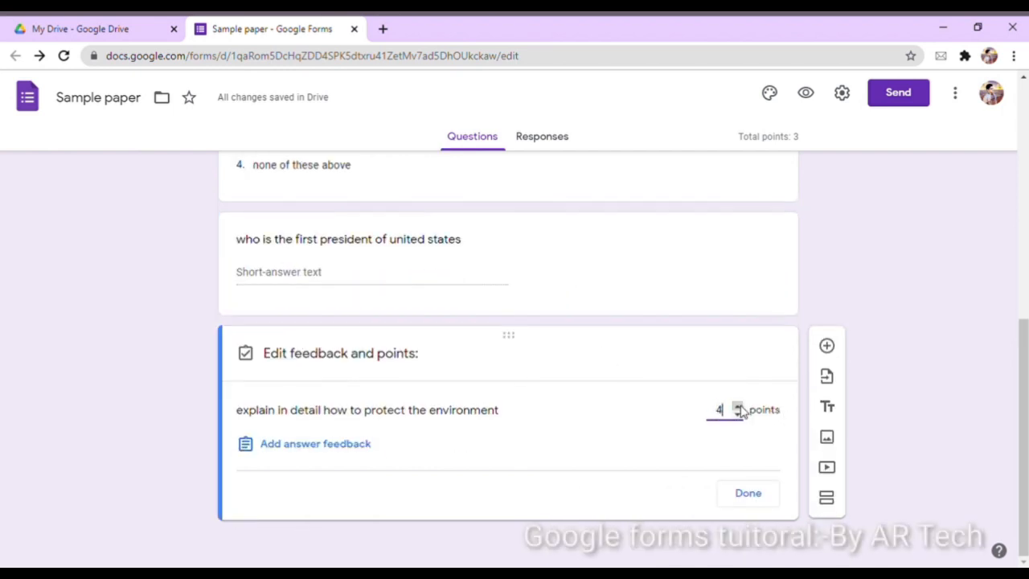
type("5")
left_click(748, 493)
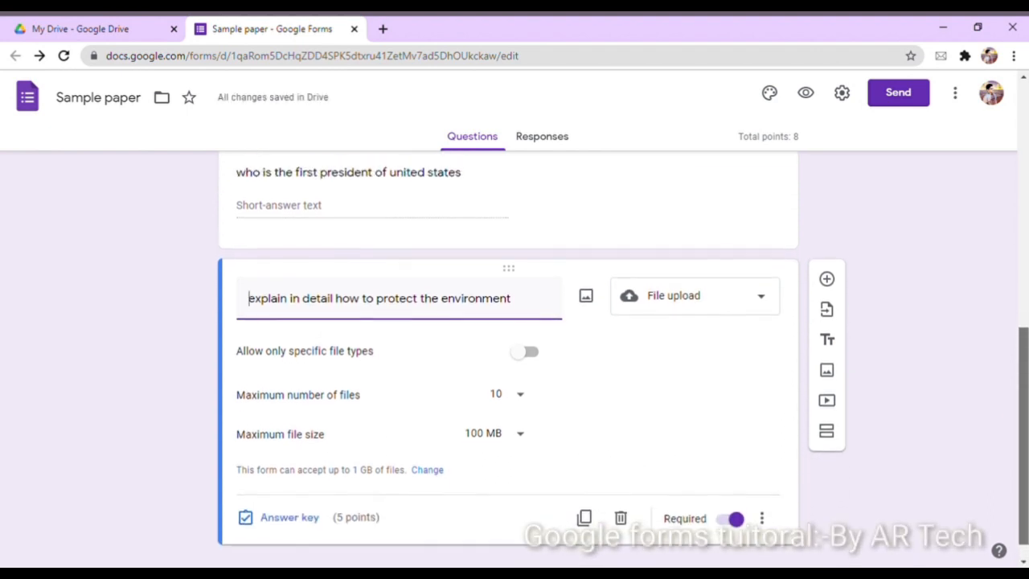
left_click_drag(1023, 427, 1023, 458)
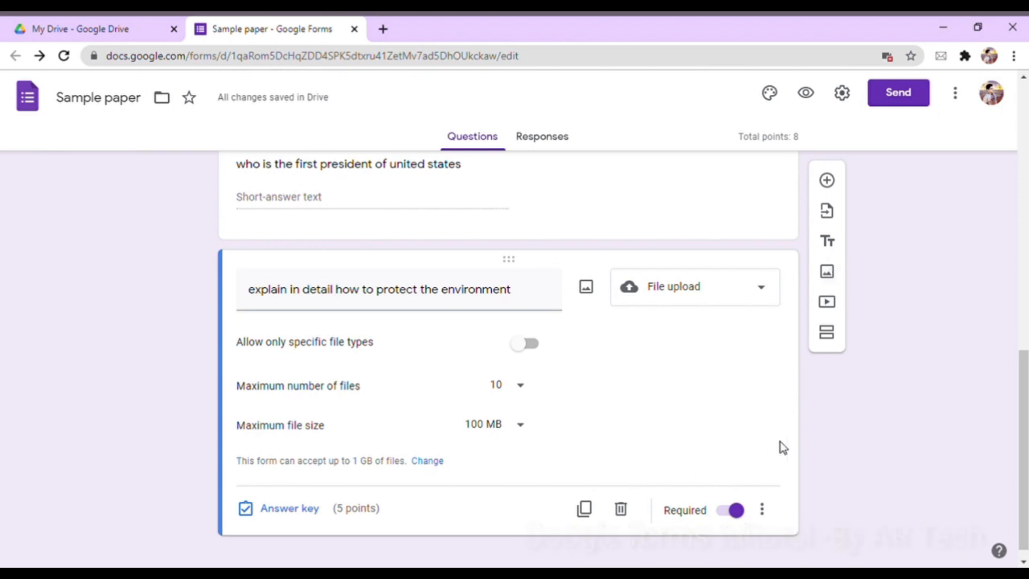
left_click(827, 303)
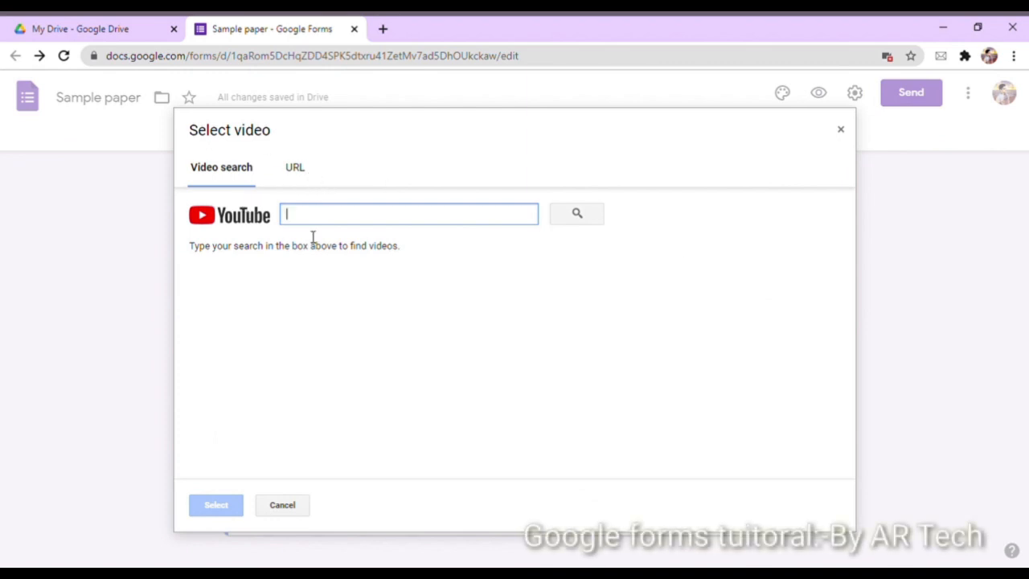
left_click(302, 172)
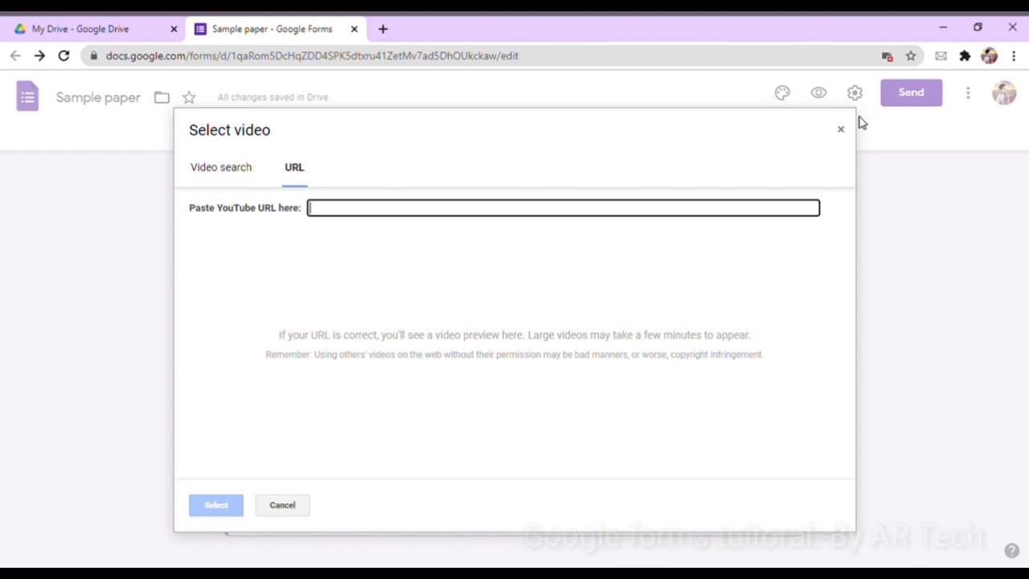
left_click(212, 364)
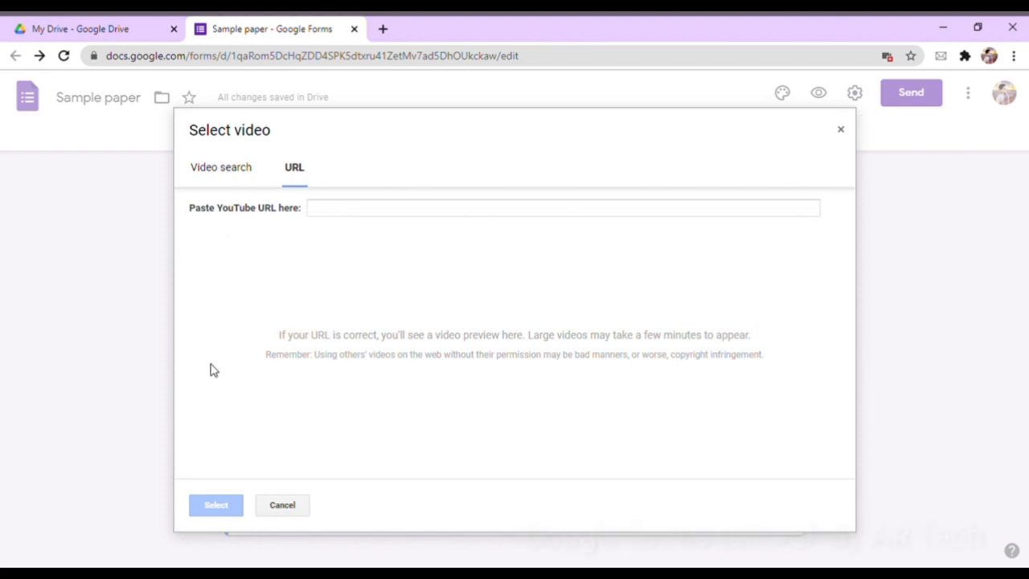
left_click(282, 507)
Insert the waterfall photo from a Google image search for 'environment' below the environment question
left_click(828, 274)
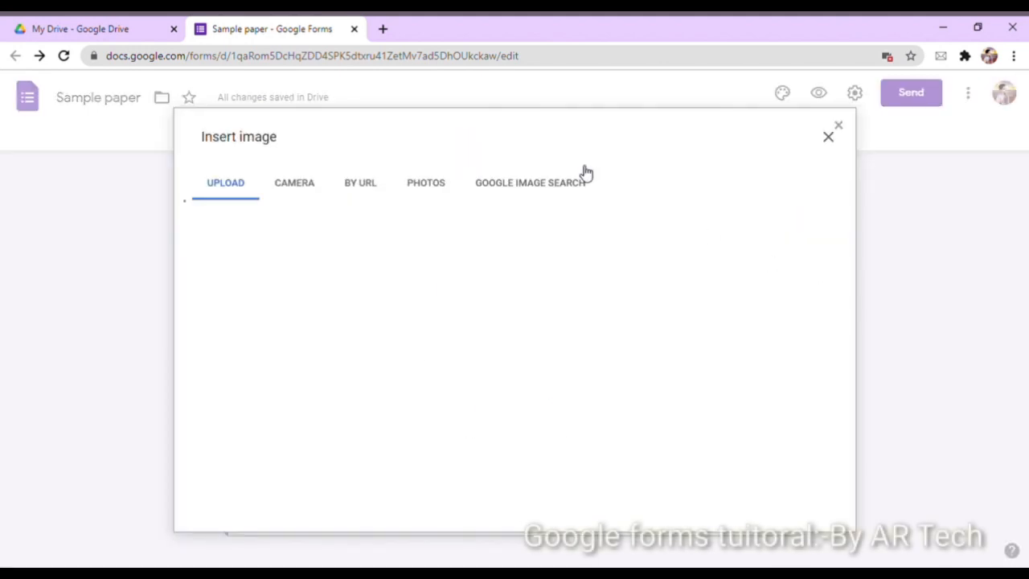
left_click(527, 418)
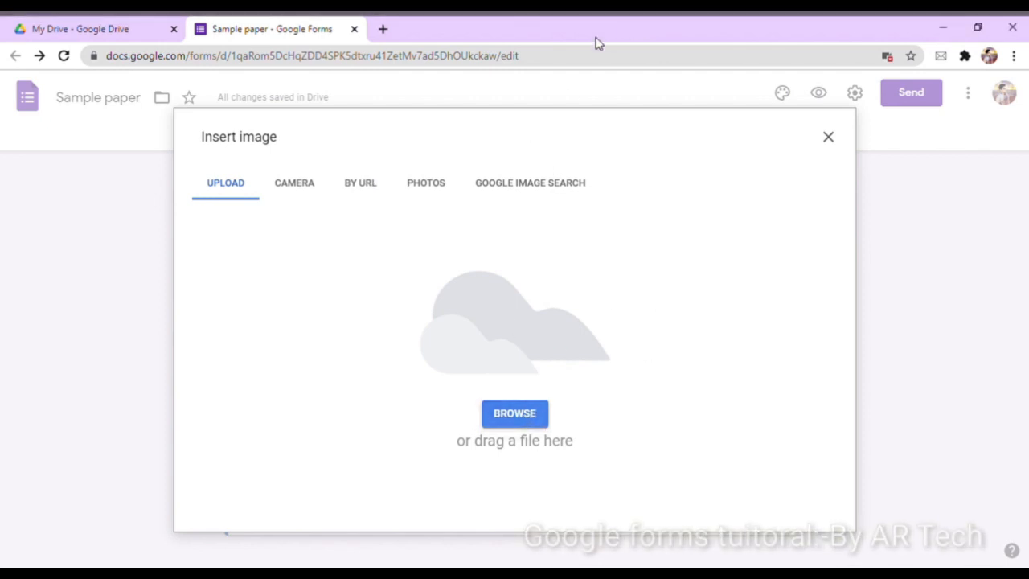
left_click(418, 183)
left_click(530, 183)
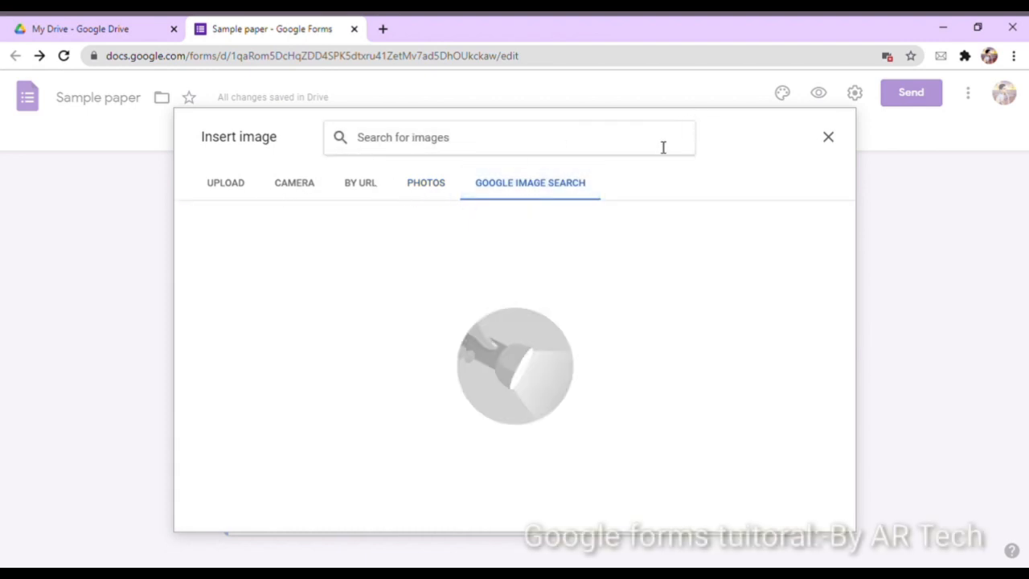
type("envi")
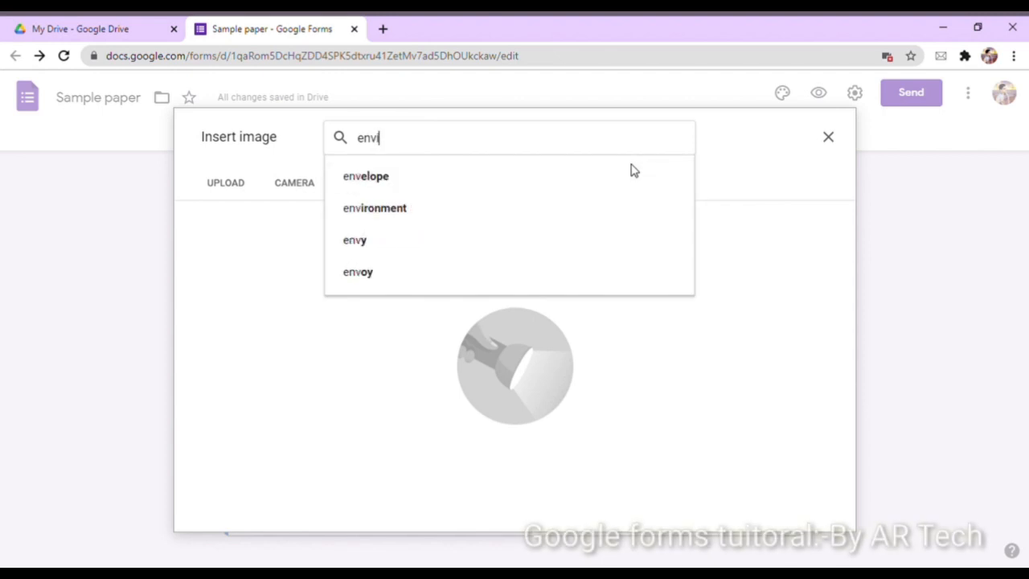
left_click(631, 170)
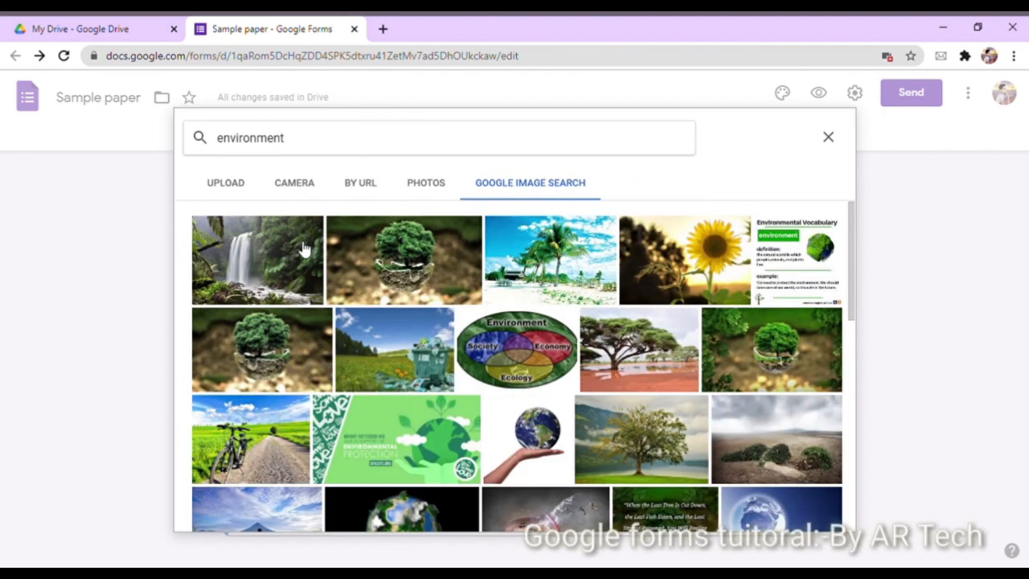
left_click(304, 250)
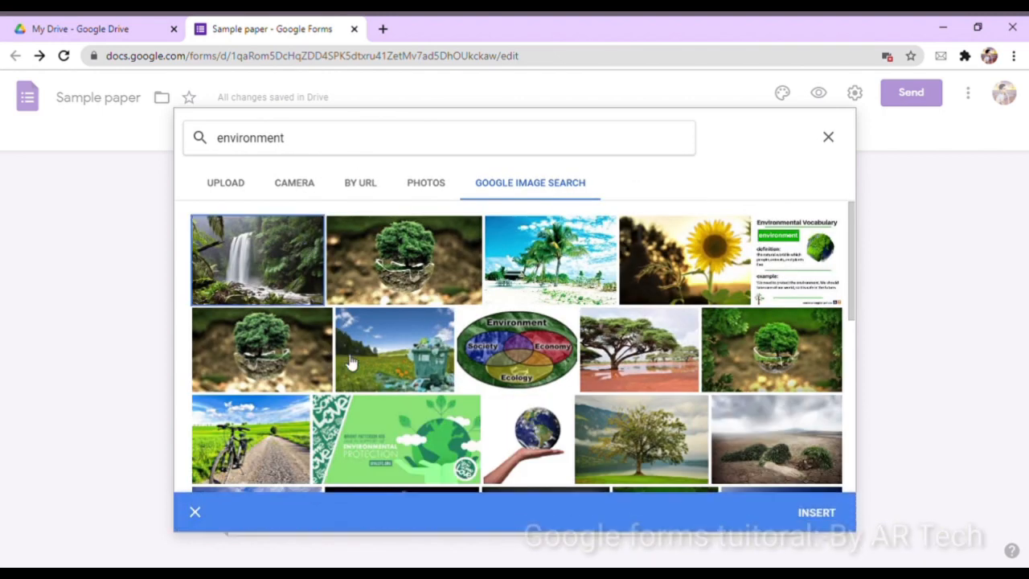
left_click(817, 512)
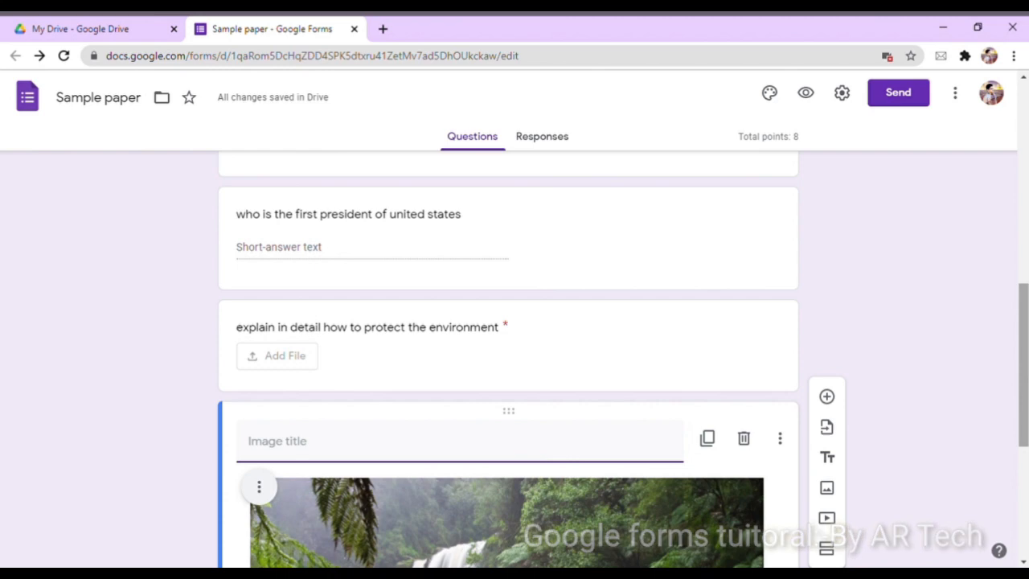
left_click_drag(1023, 394, 1022, 193)
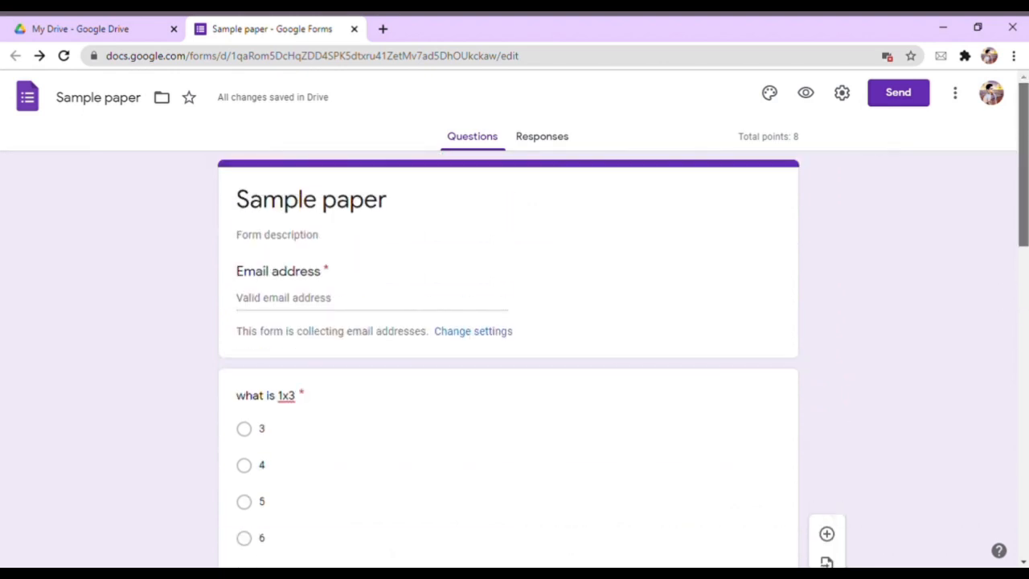
left_click(840, 95)
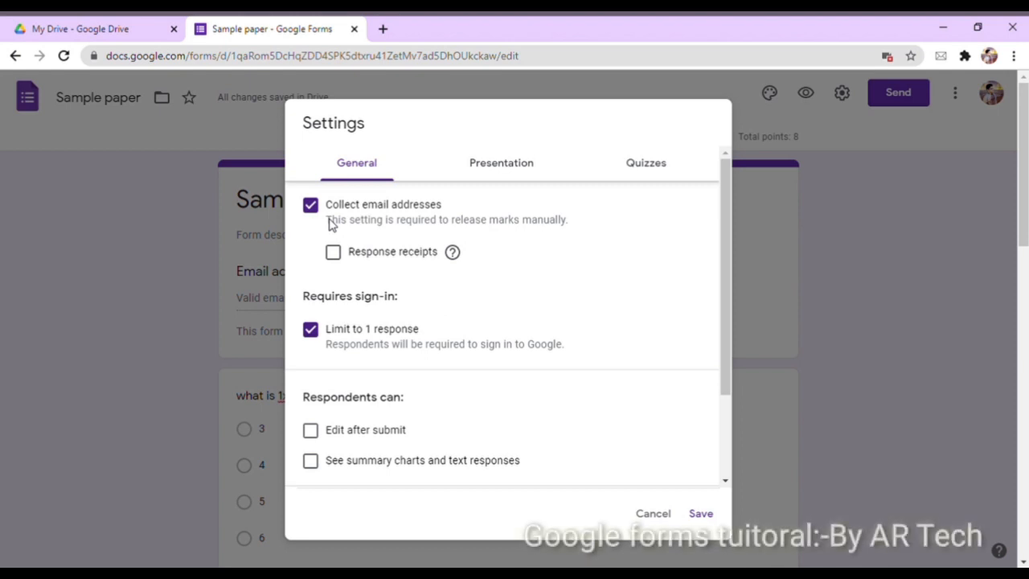
left_click(312, 207)
left_click(311, 207)
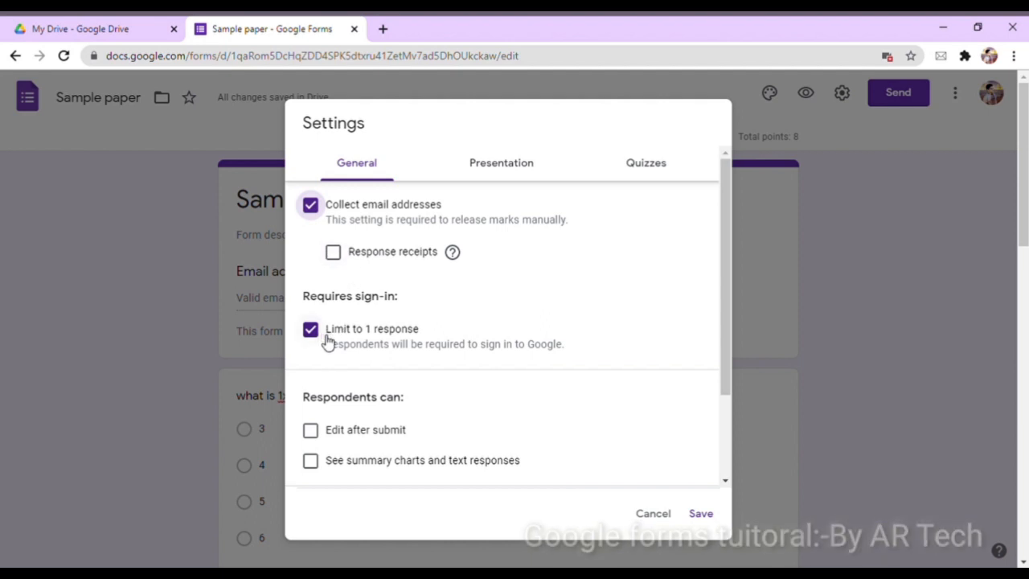
left_click_drag(726, 327, 728, 447)
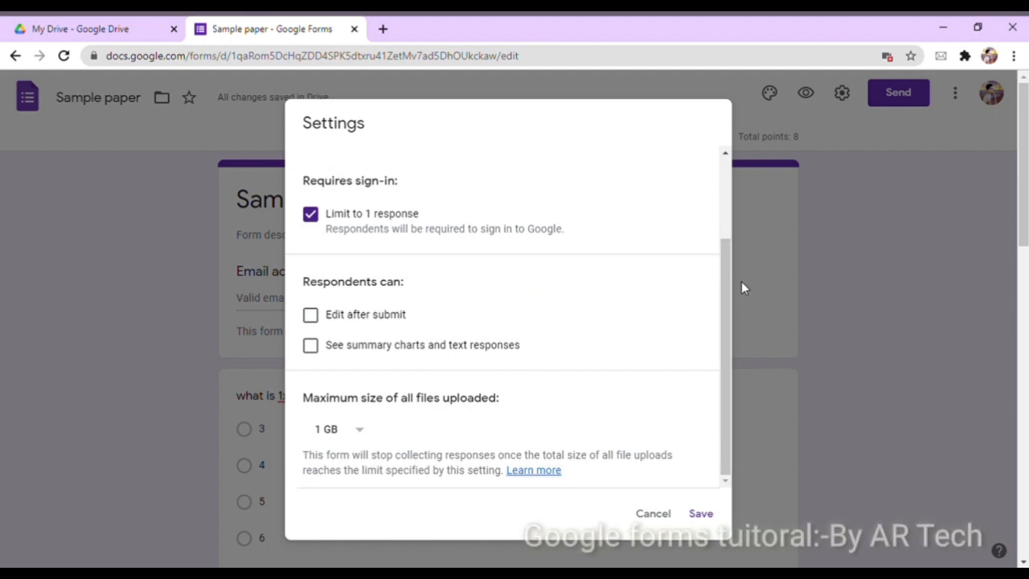
left_click_drag(726, 287, 734, 182)
left_click(520, 175)
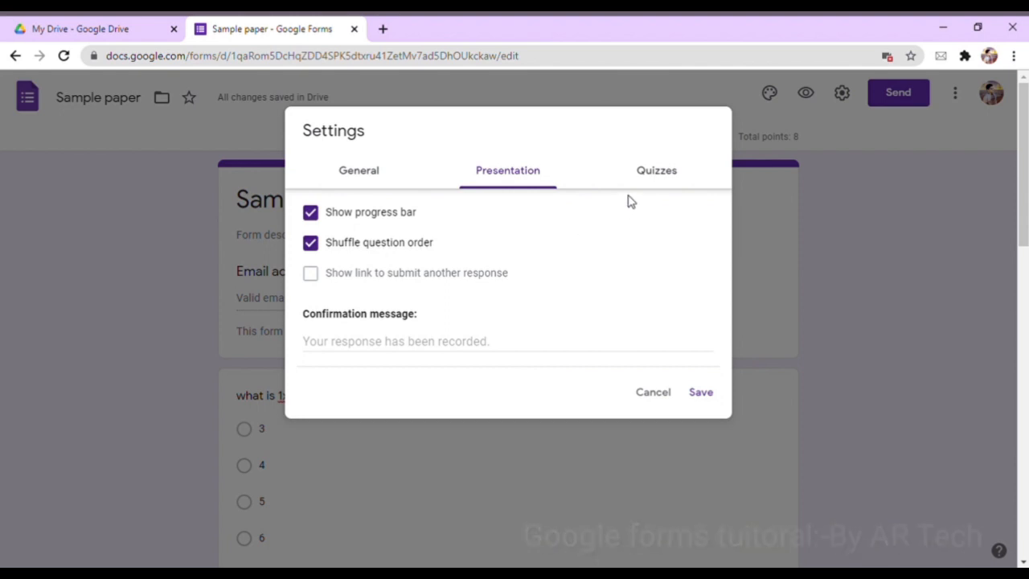
left_click(658, 172)
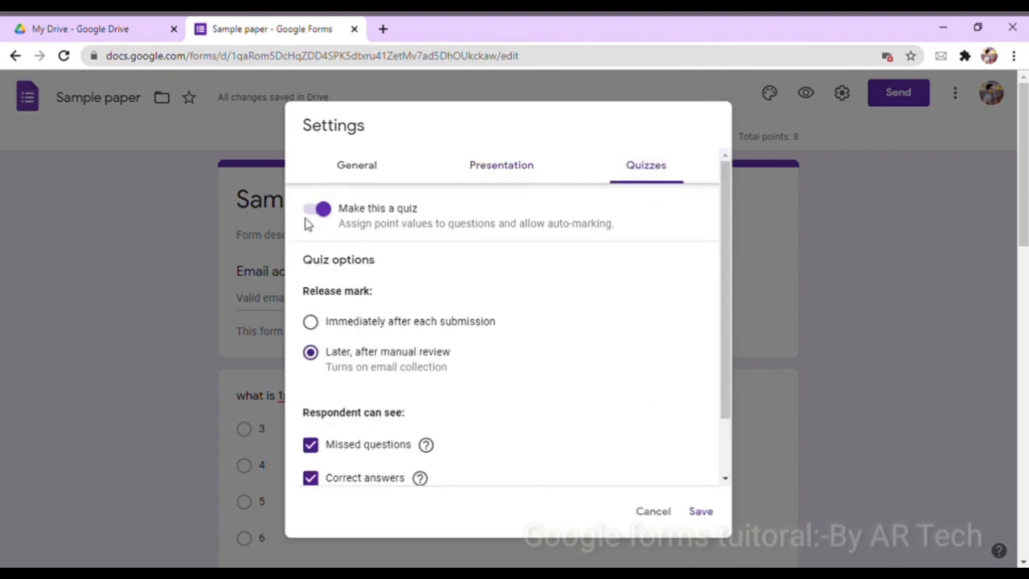
left_click(310, 322)
left_click(311, 351)
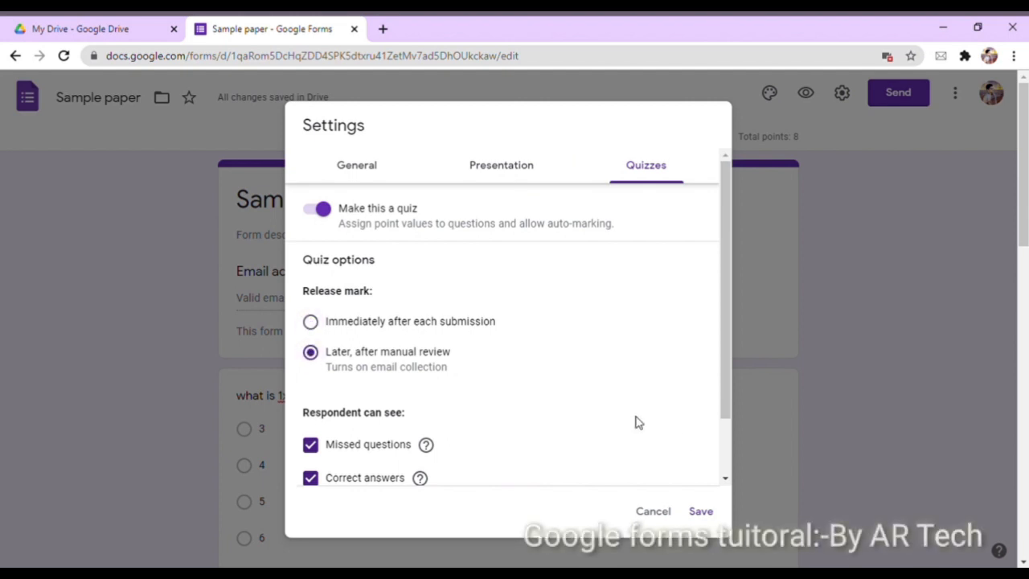
left_click(700, 512)
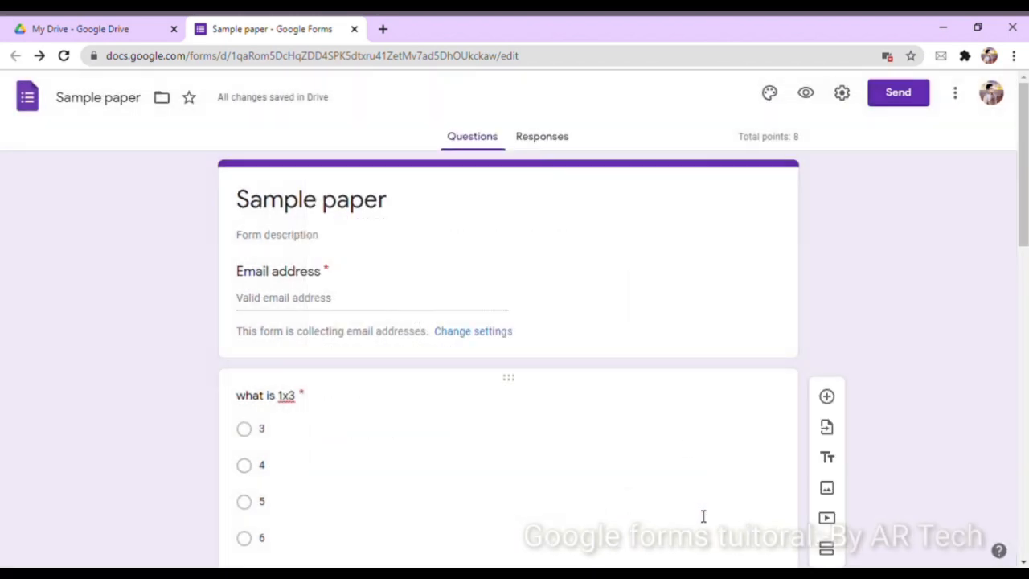
Copy a shortened sharing link for Sample paper and open its respondent preview
left_click(808, 95)
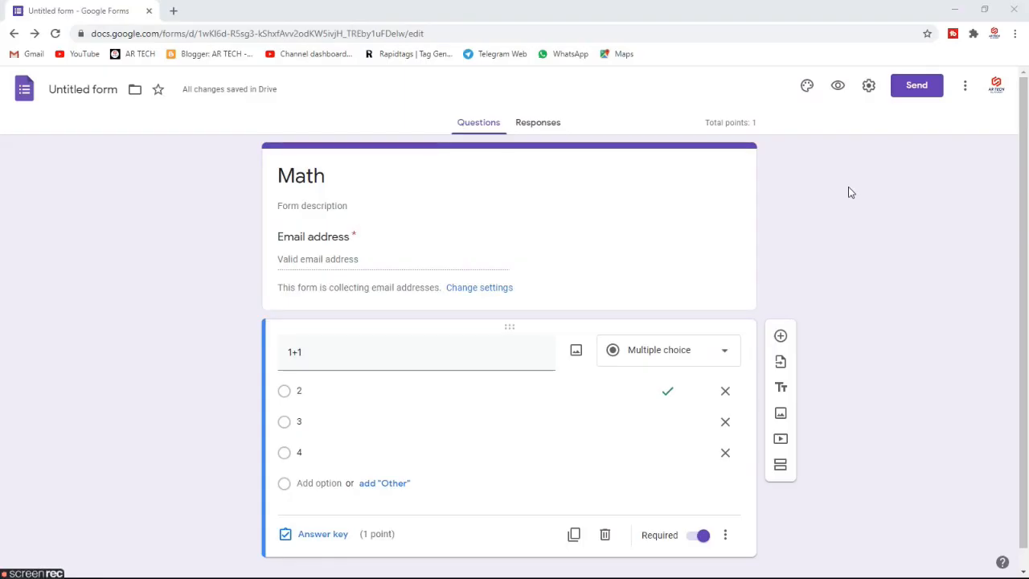
left_click(934, 87)
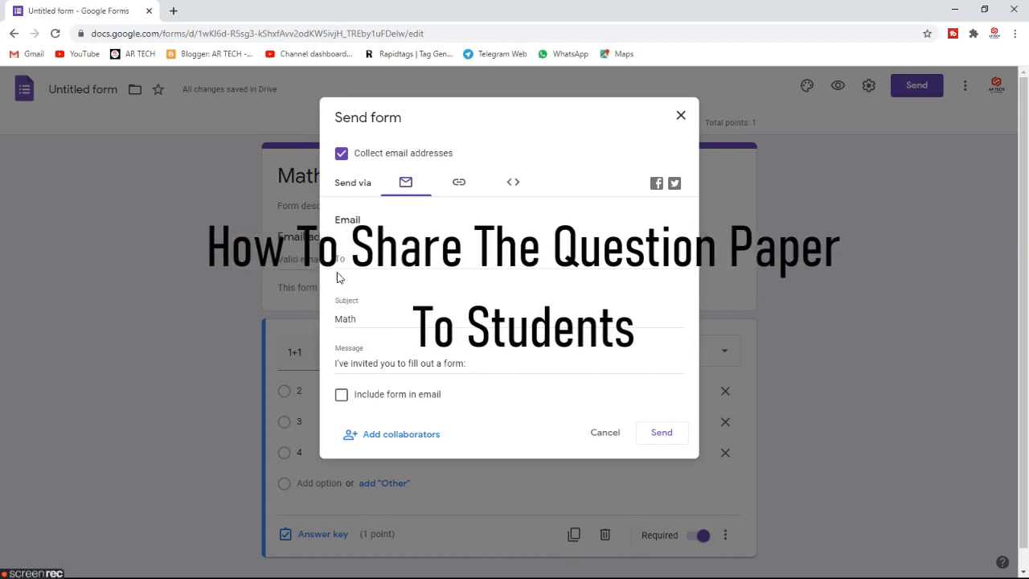
left_click(457, 184)
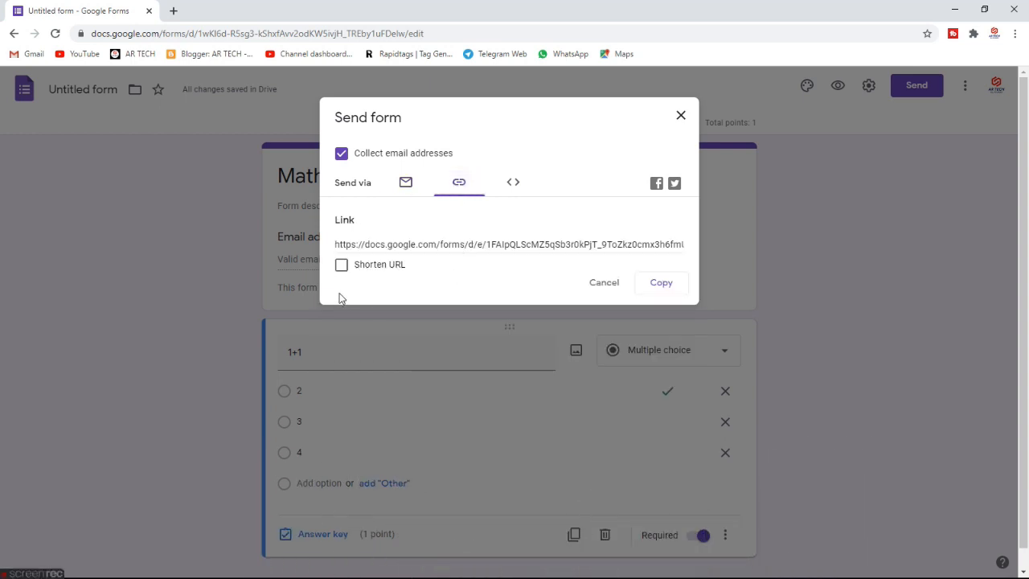
left_click(341, 265)
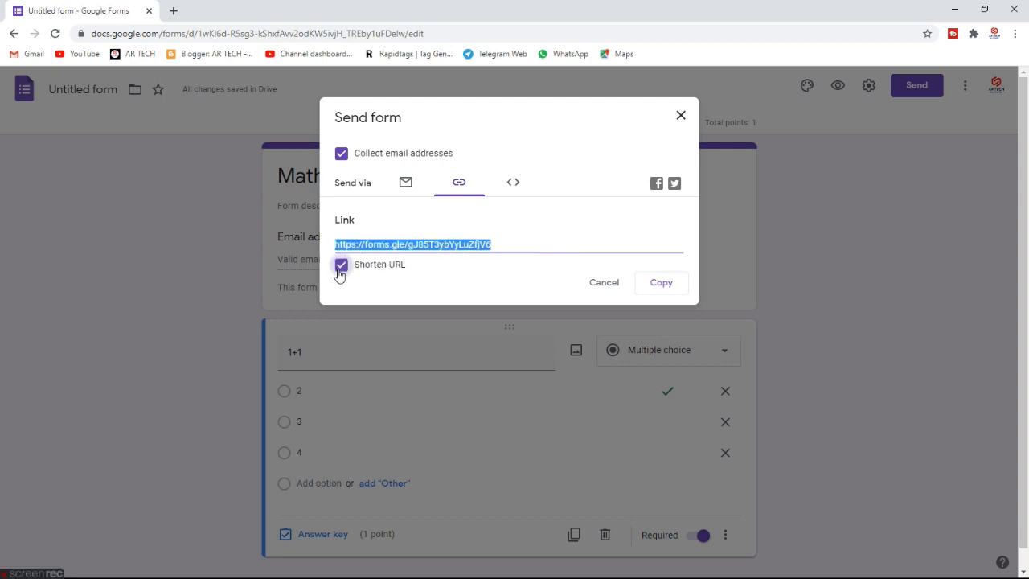
left_click(651, 285)
left_click(679, 121)
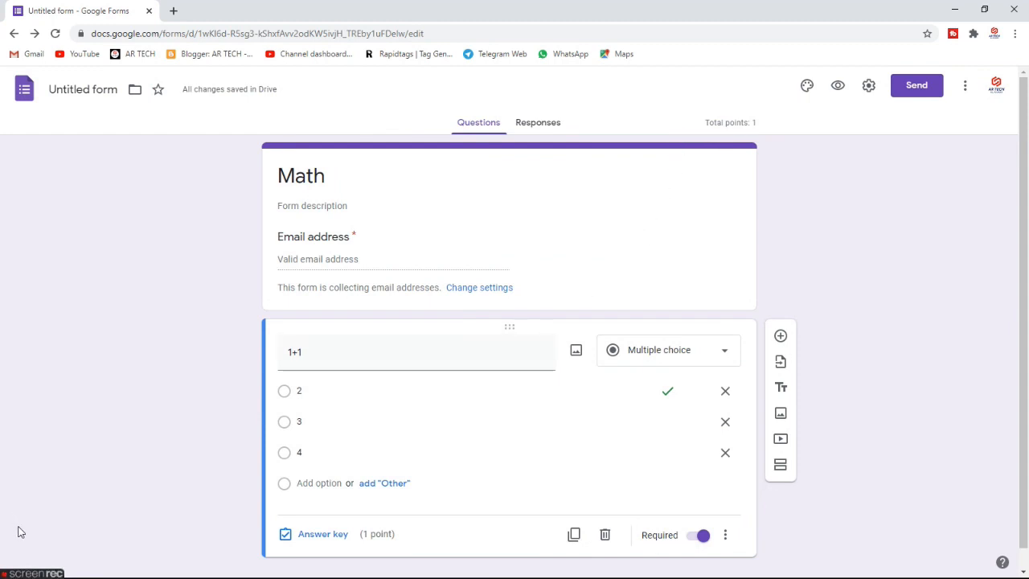
mouse_move(39, 572)
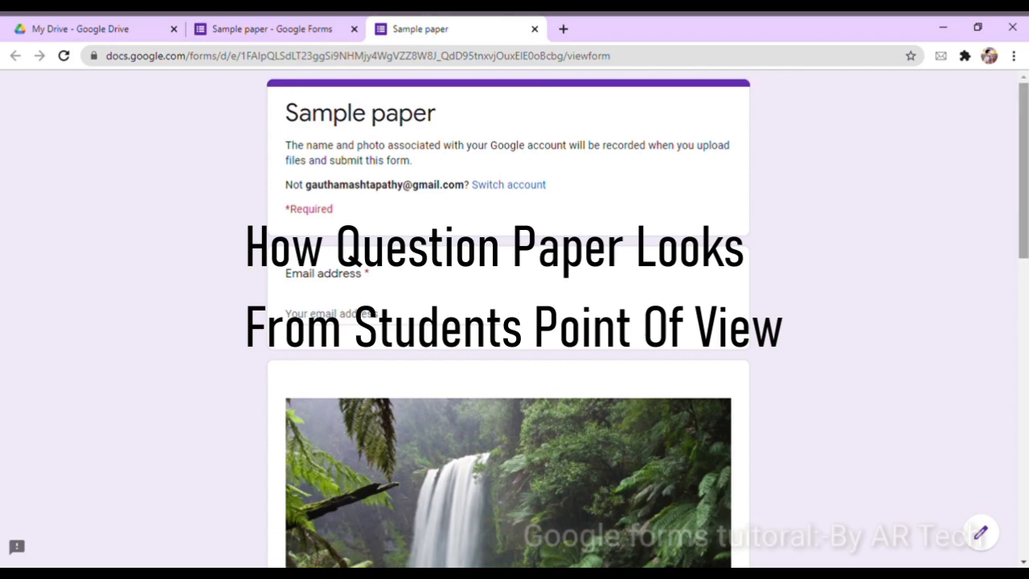
Answer 3 for the 'what is 1x3' question
left_click_drag(1026, 191, 1021, 297)
left_click_drag(1019, 314, 1017, 491)
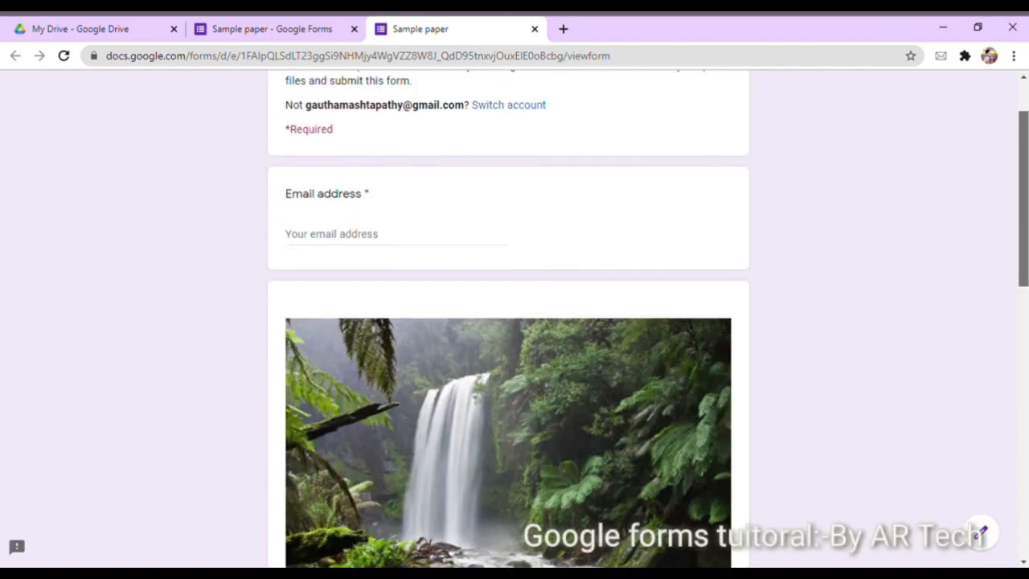
scroll(514, 322, "down", 3)
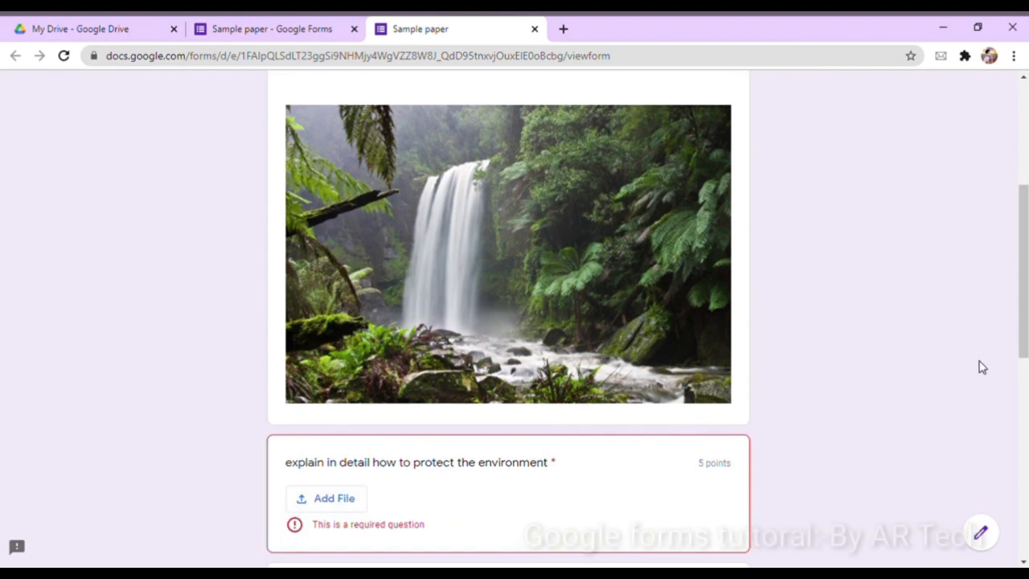
left_click_drag(1022, 309, 1022, 404)
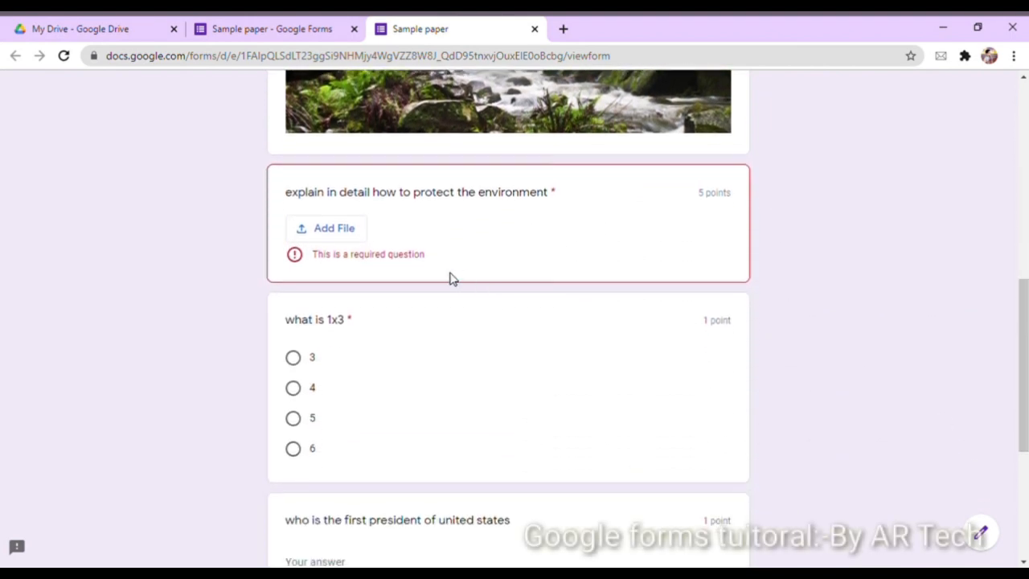
left_click(292, 357)
Choose 0 for 'what is 22 x 0' and answer George Washington as first president
scroll(798, 406, "down", 3)
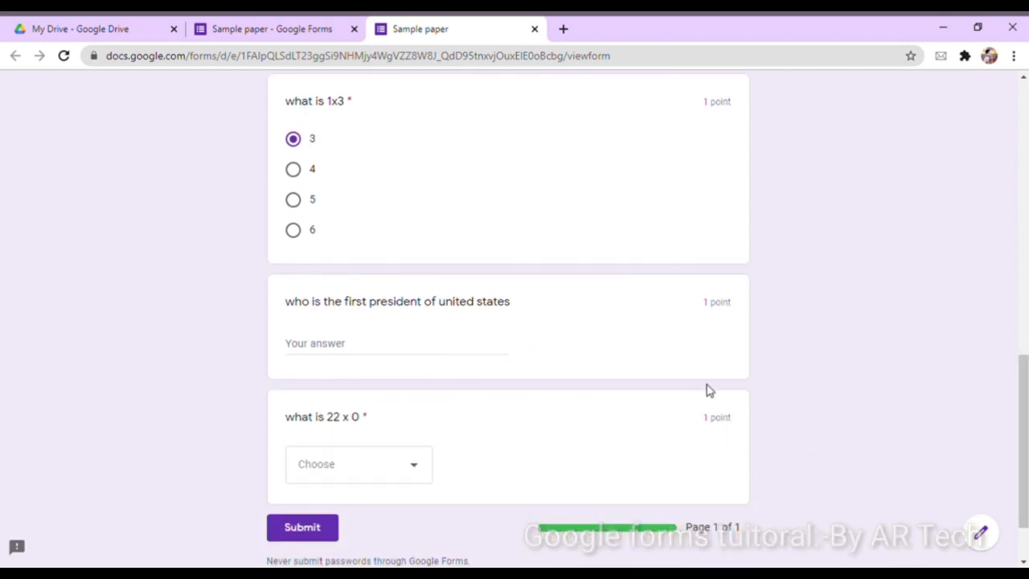
left_click(453, 348)
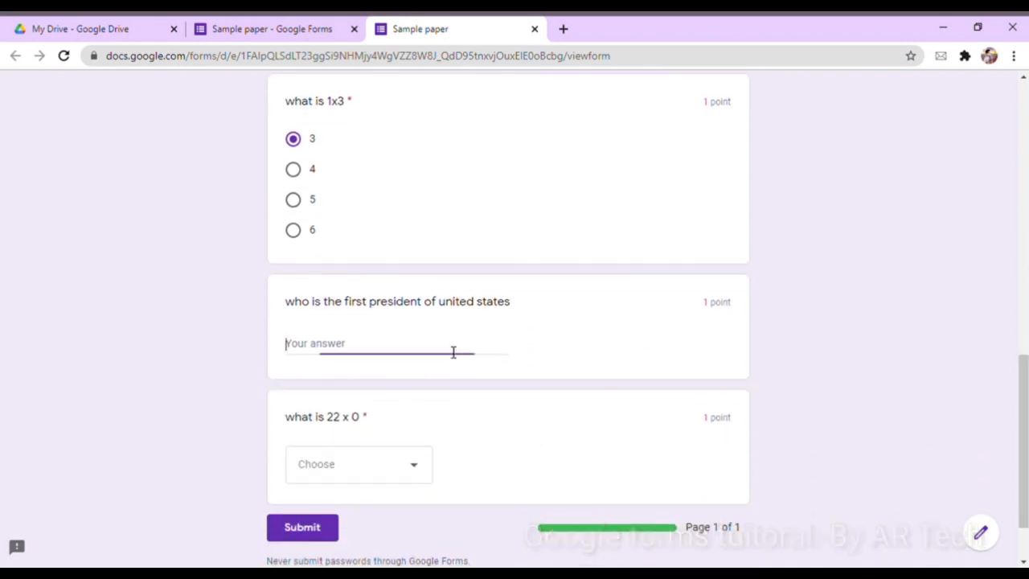
left_click(397, 473)
left_click(340, 418)
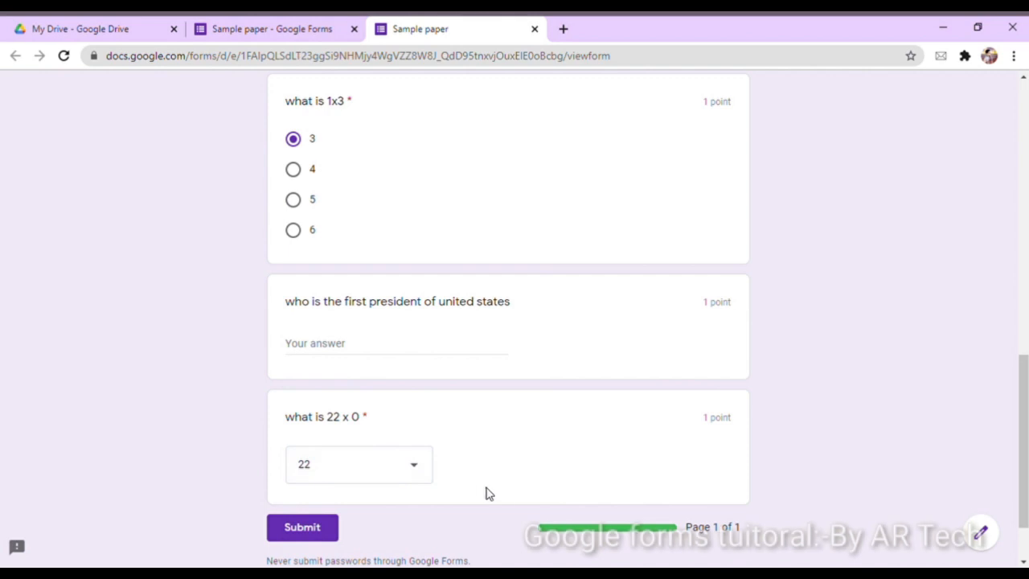
left_click(316, 474)
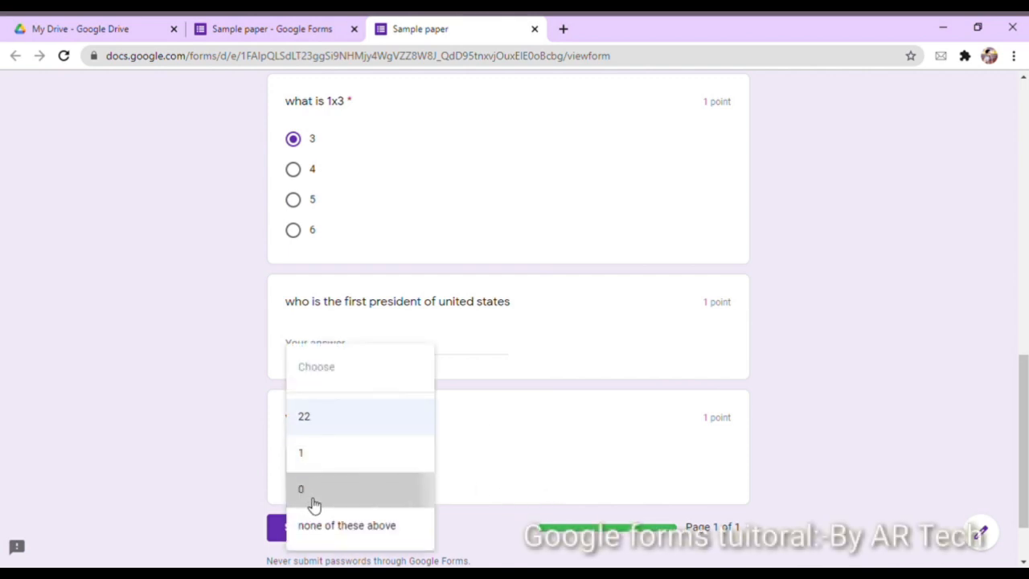
left_click(312, 501)
left_click(359, 352)
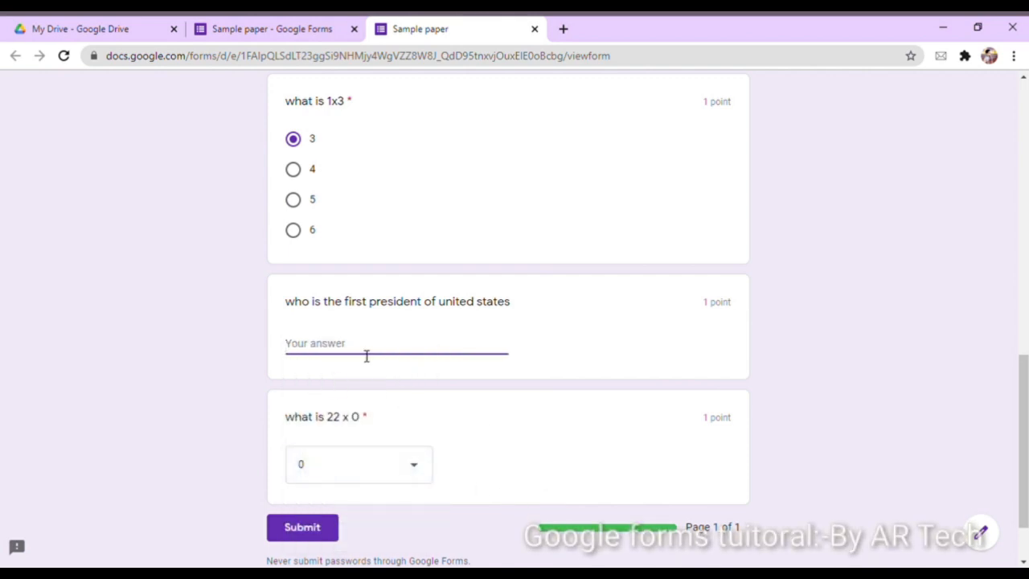
type("George Washington")
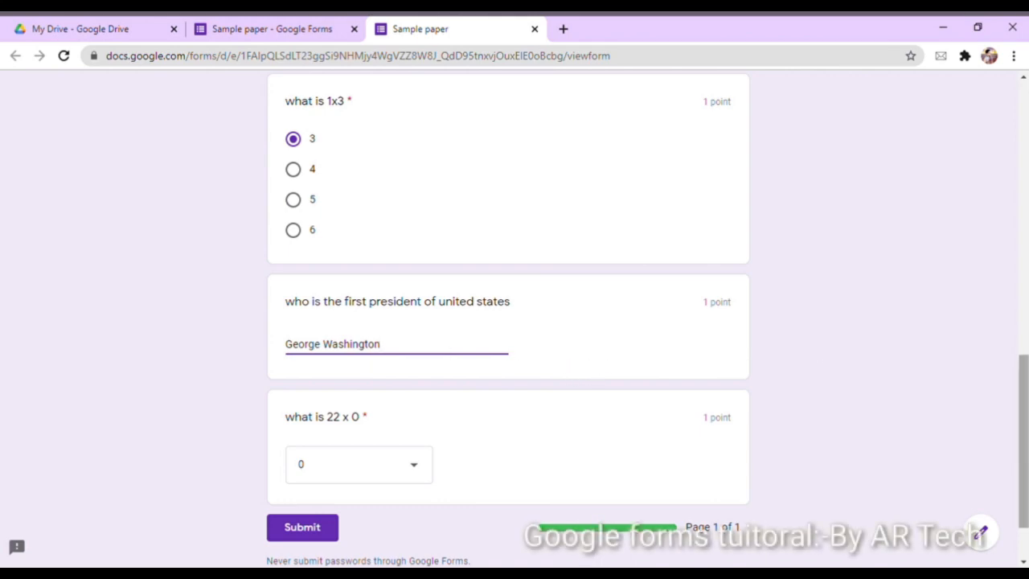
left_click_drag(1023, 390, 1024, 158)
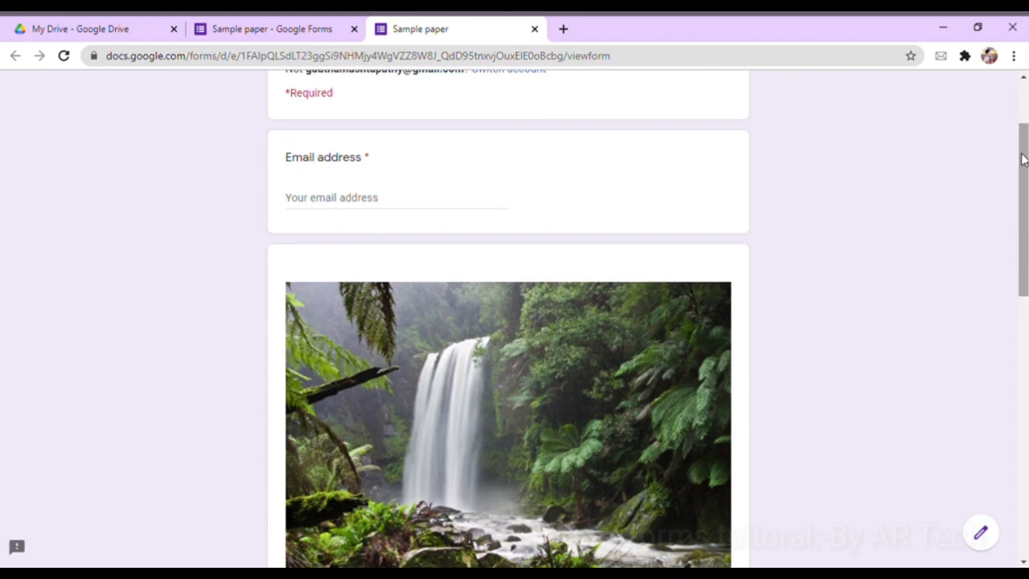
Enter the respondent's email address and submit, which flags the environment file question as required
left_click(438, 197)
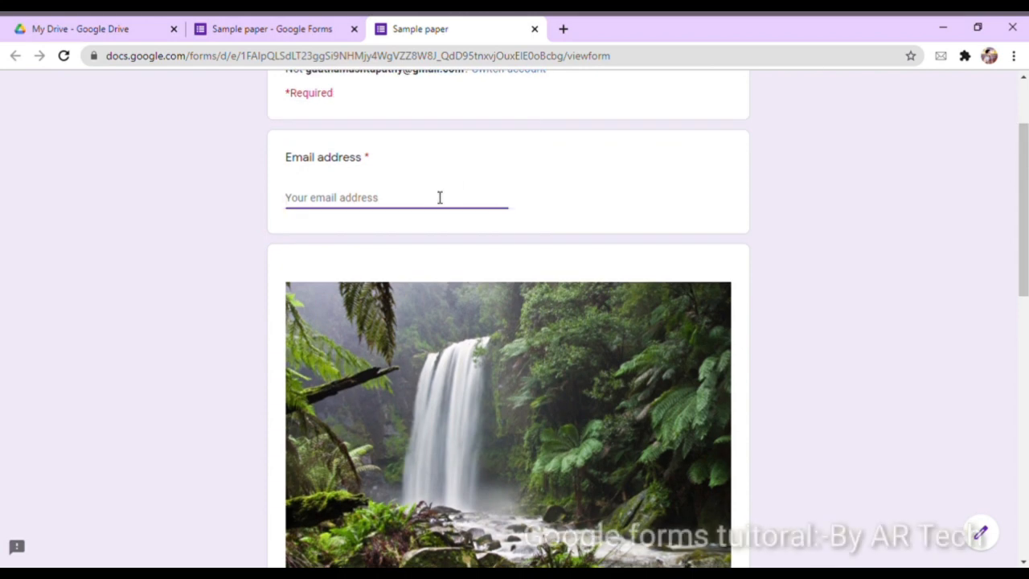
type("ga")
key("BackSpace")
key("BackSpace")
key("BackSpace")
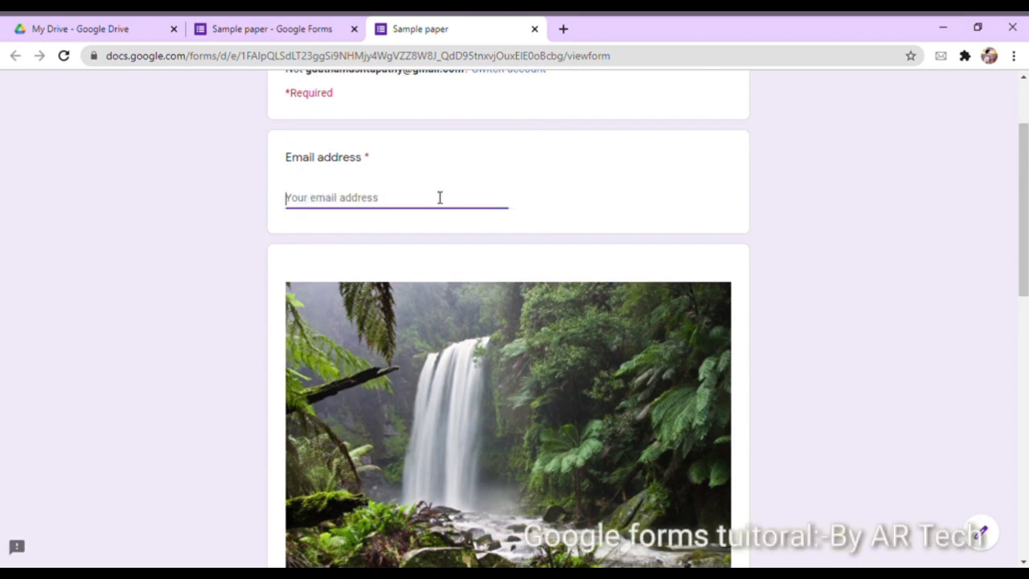
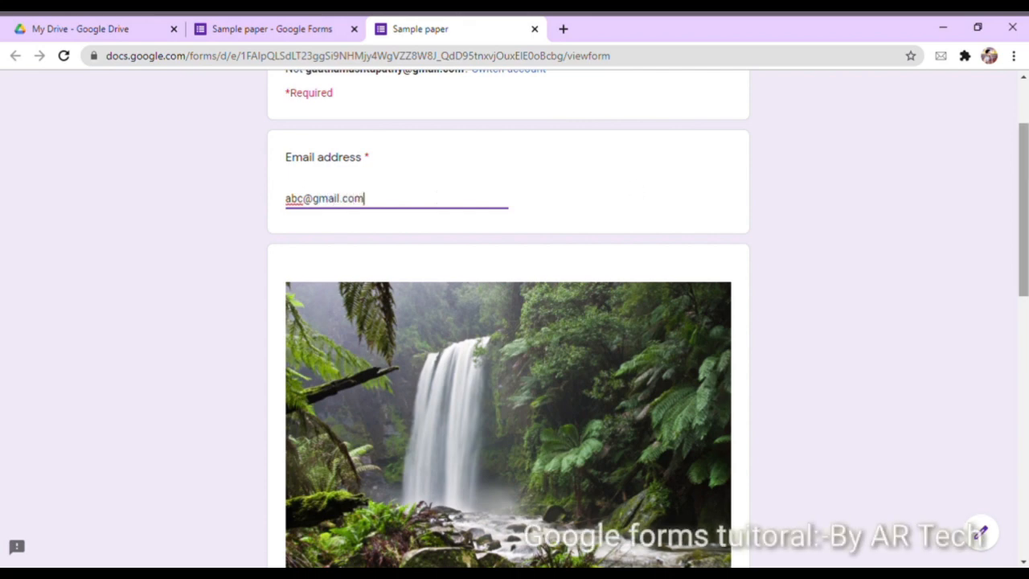
left_click_drag(1024, 189, 1024, 450)
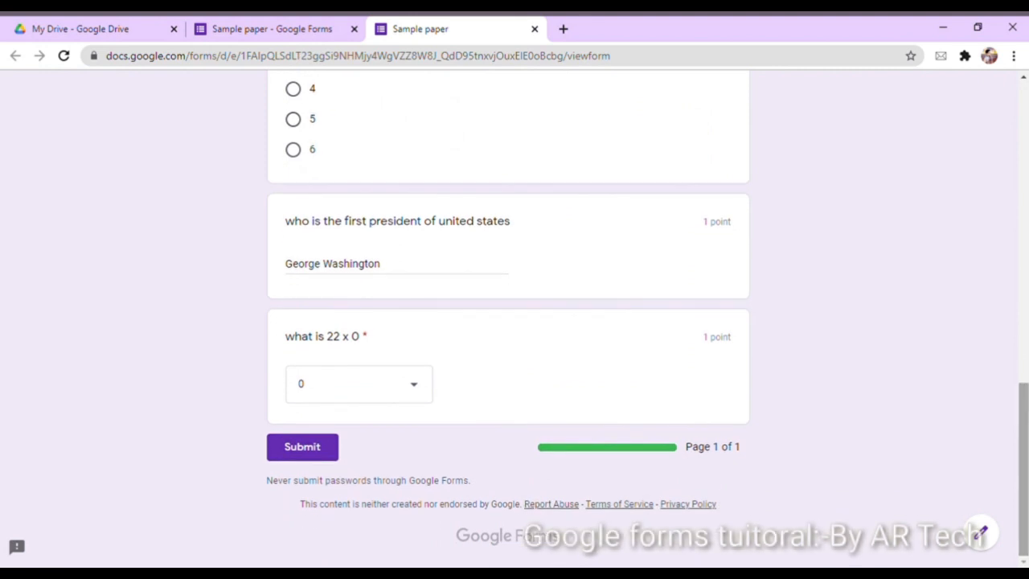
left_click(308, 455)
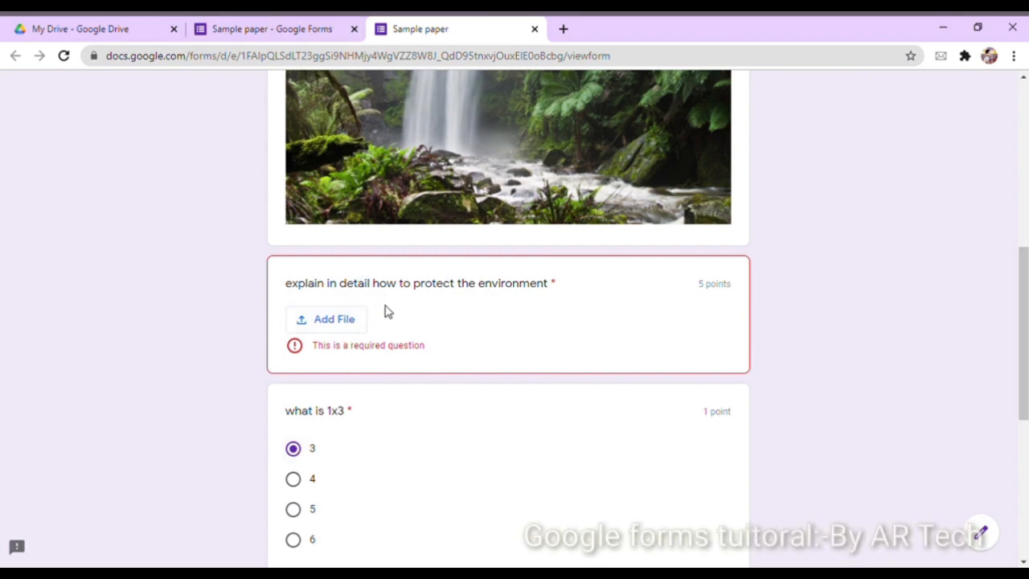
Attach the English answer-sheet PDF from My Drive to the environment question and submit the quiz
left_click(337, 327)
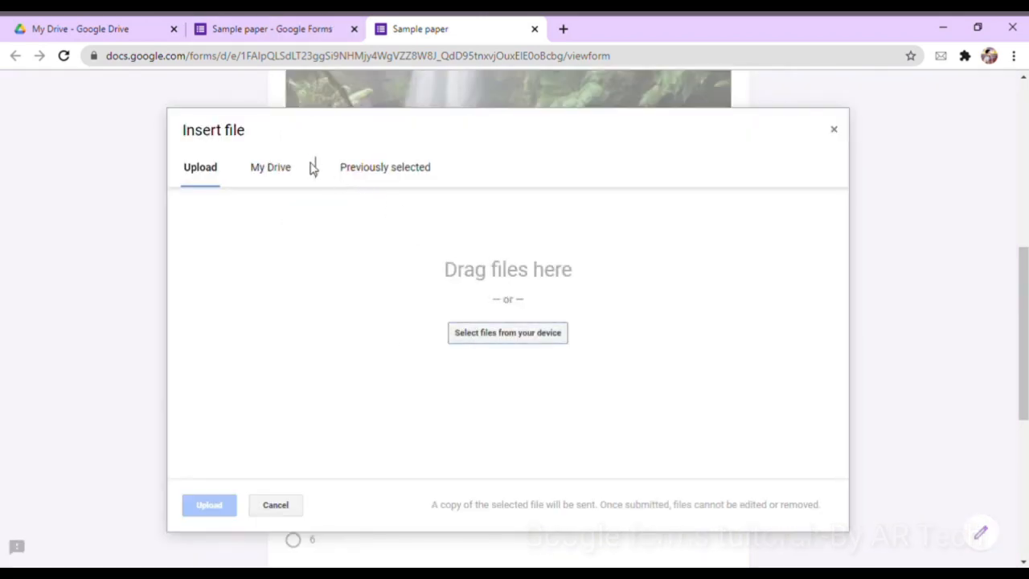
left_click(295, 171)
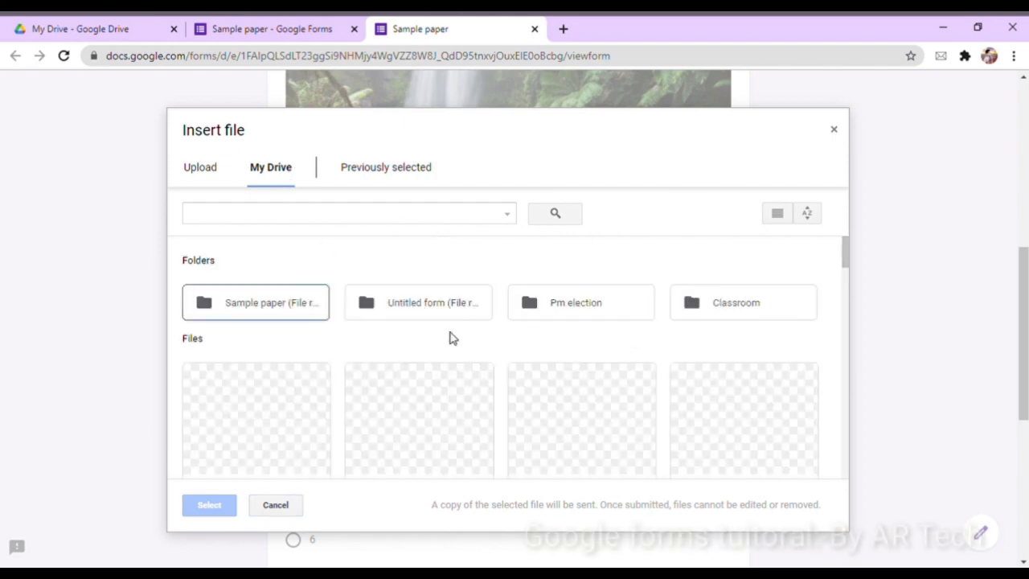
left_click(846, 256)
mouse_move(850, 257)
left_mouse_down()
mouse_move(851, 298)
mouse_move(847, 266)
left_mouse_up()
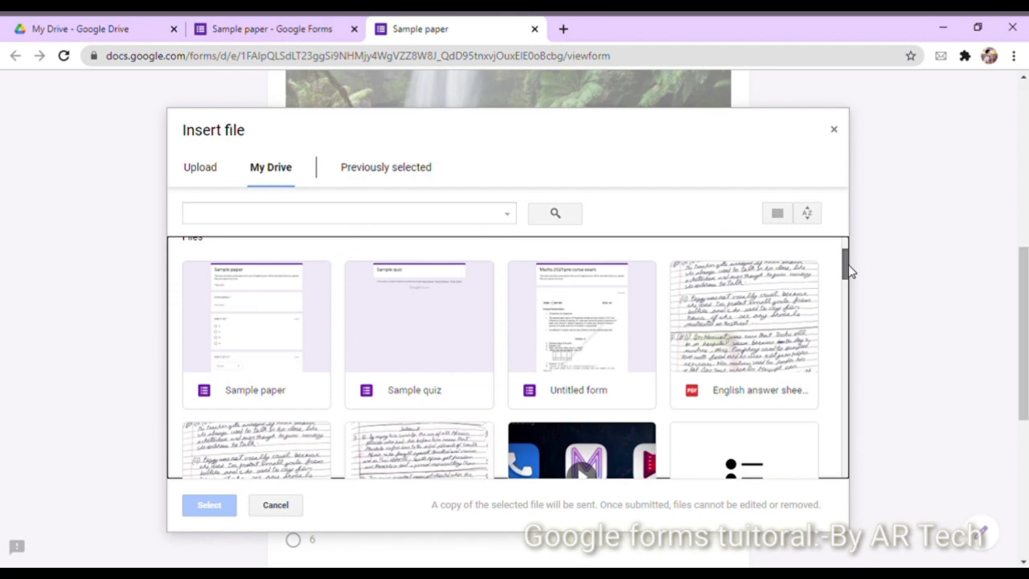
left_click(747, 283)
left_click(206, 505)
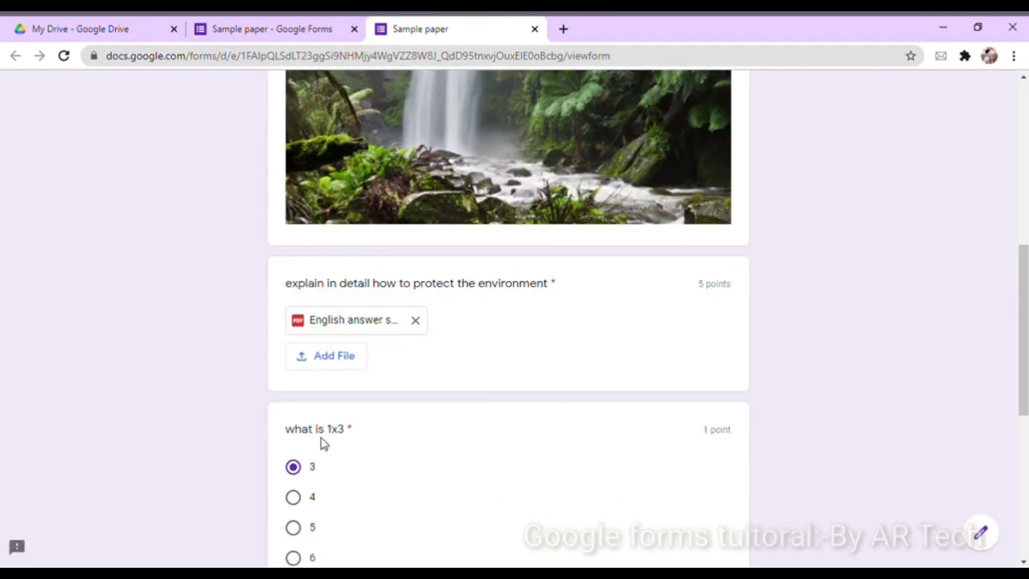
left_click_drag(1023, 330, 1023, 475)
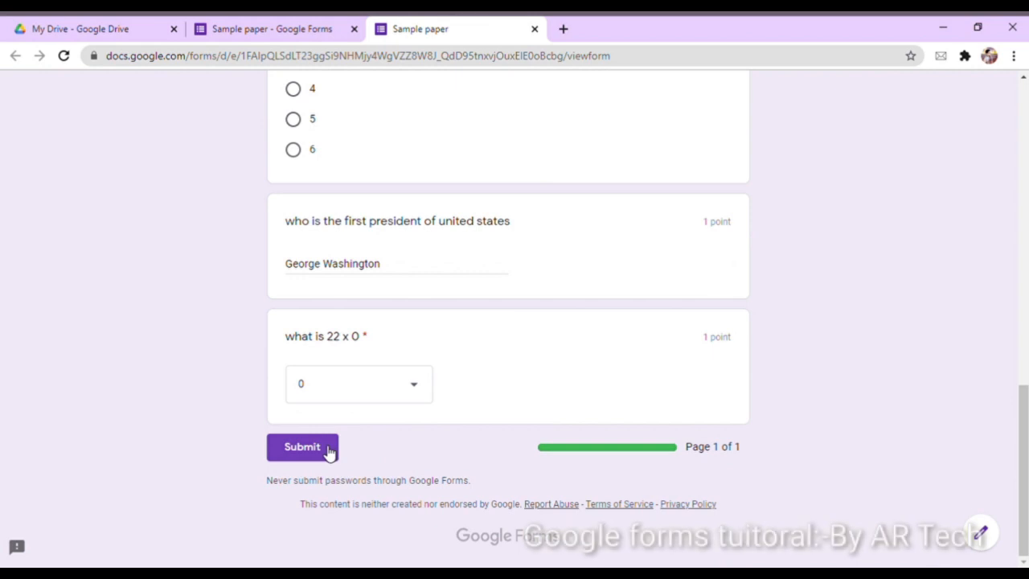
left_click(302, 447)
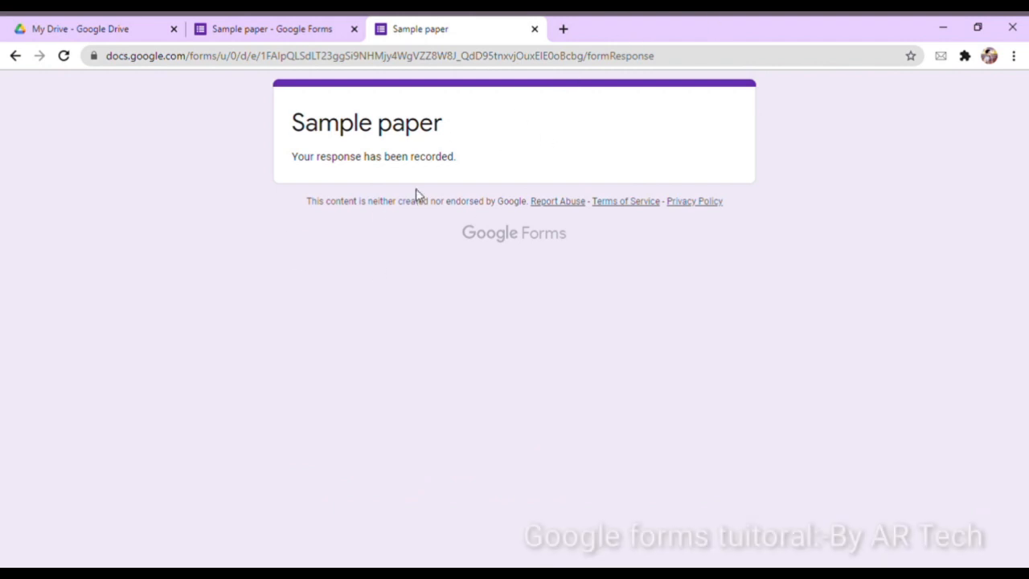
View the single response individually in Responses, scored 3 of 8, then return to Questions
left_click(317, 25)
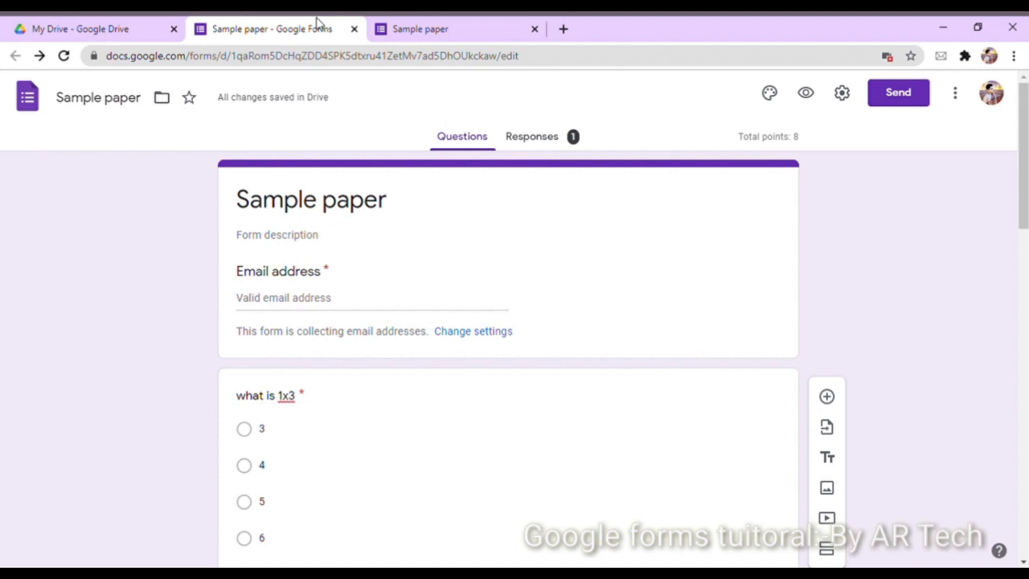
left_click(546, 140)
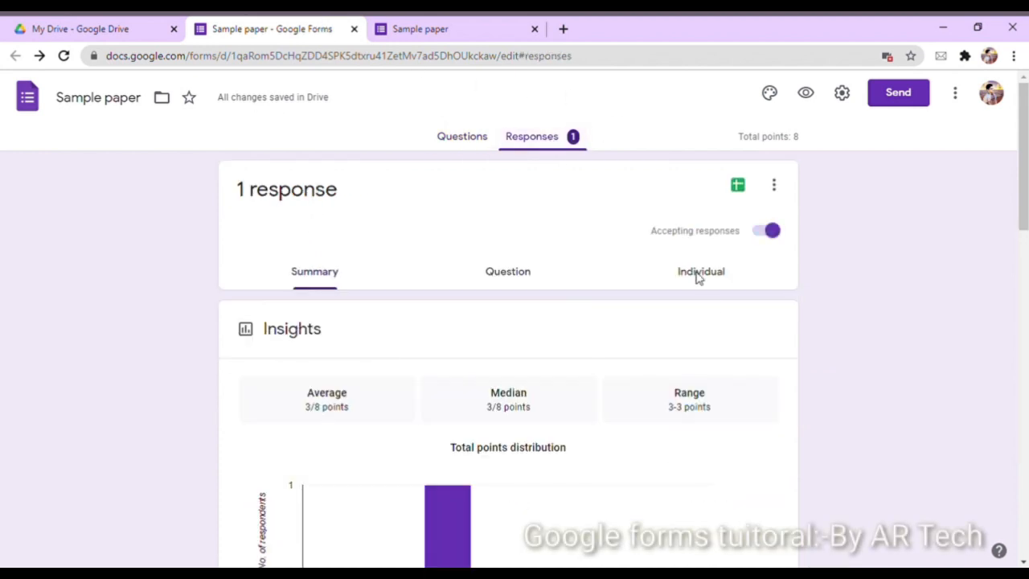
mouse_move(1023, 156)
left_mouse_down()
mouse_move(1023, 482)
mouse_move(1023, 161)
mouse_move(1023, 169)
left_mouse_up()
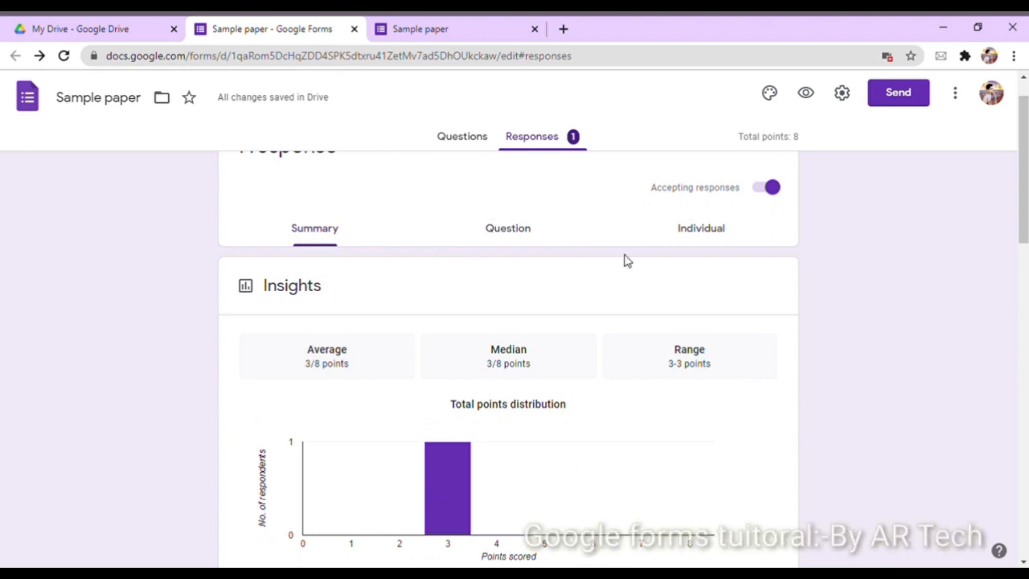
left_click(711, 227)
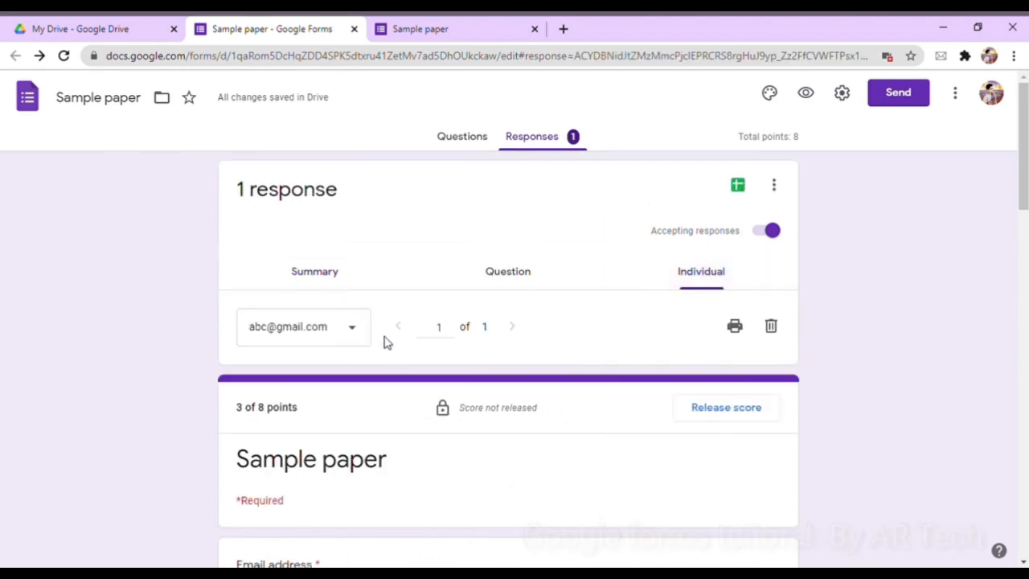
left_click_drag(1023, 154, 1023, 191)
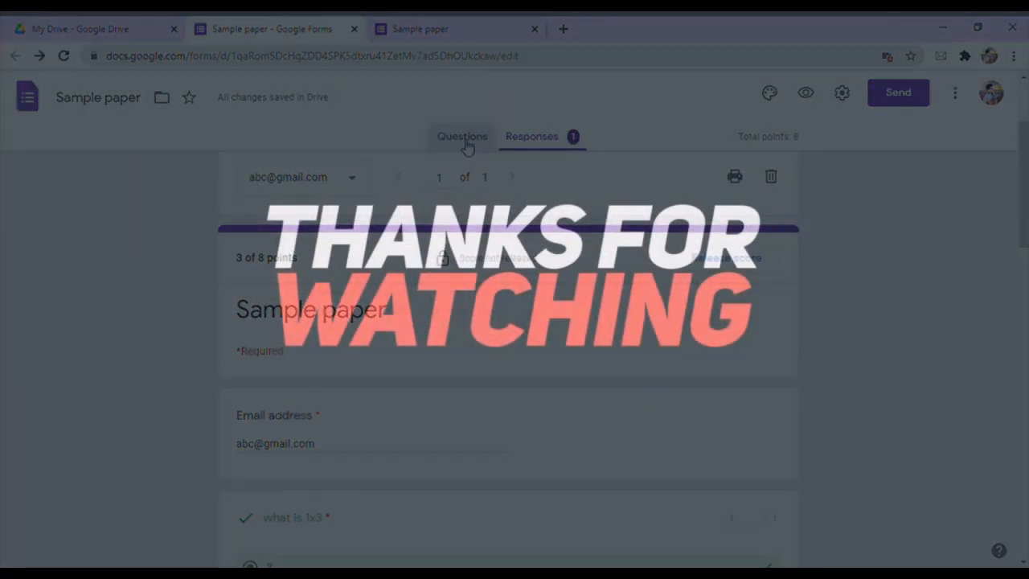
left_click(464, 140)
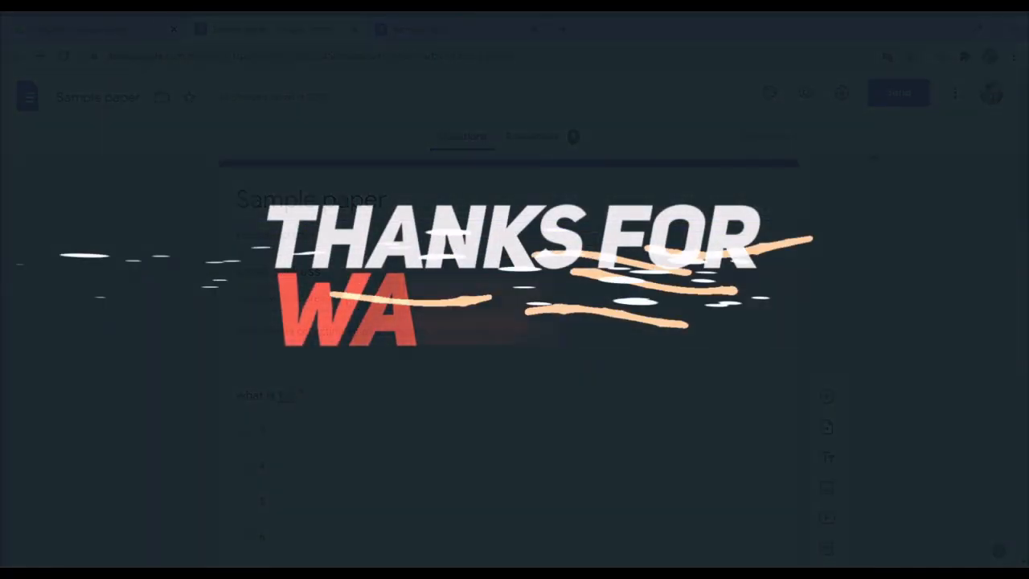